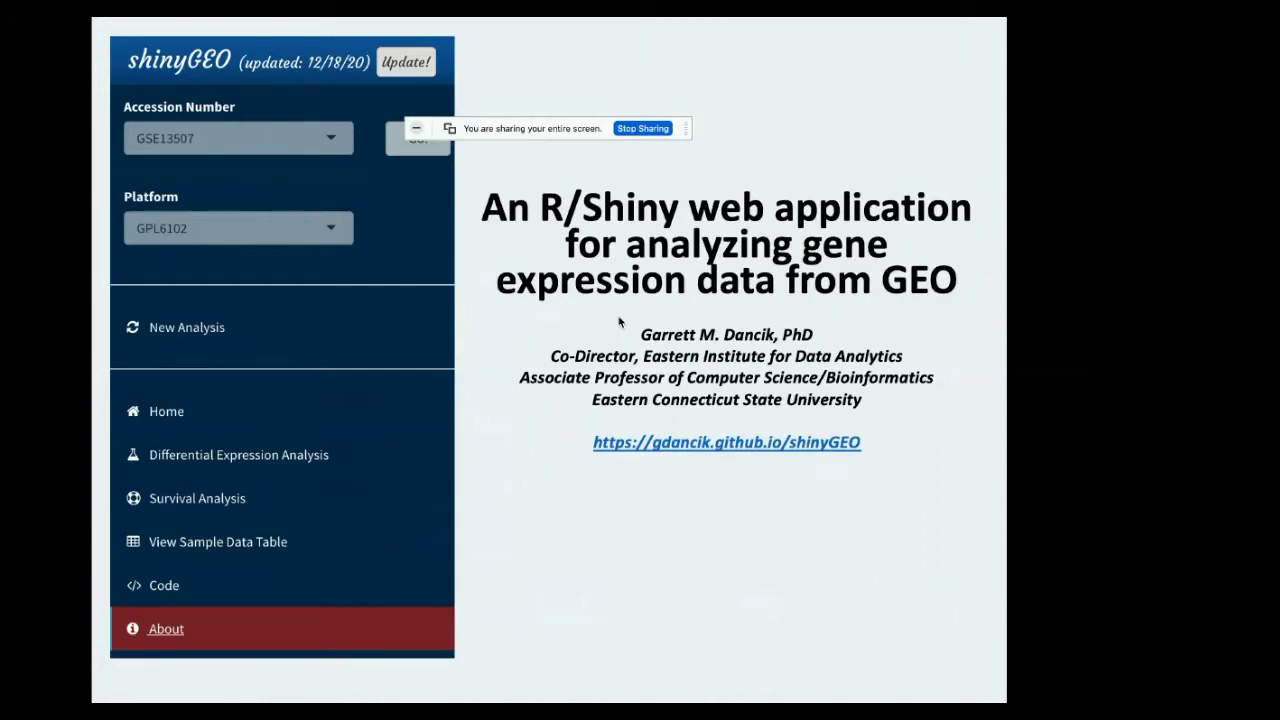
Advance the slideshow to the GEO home page slide showing the series table.
key("Right")
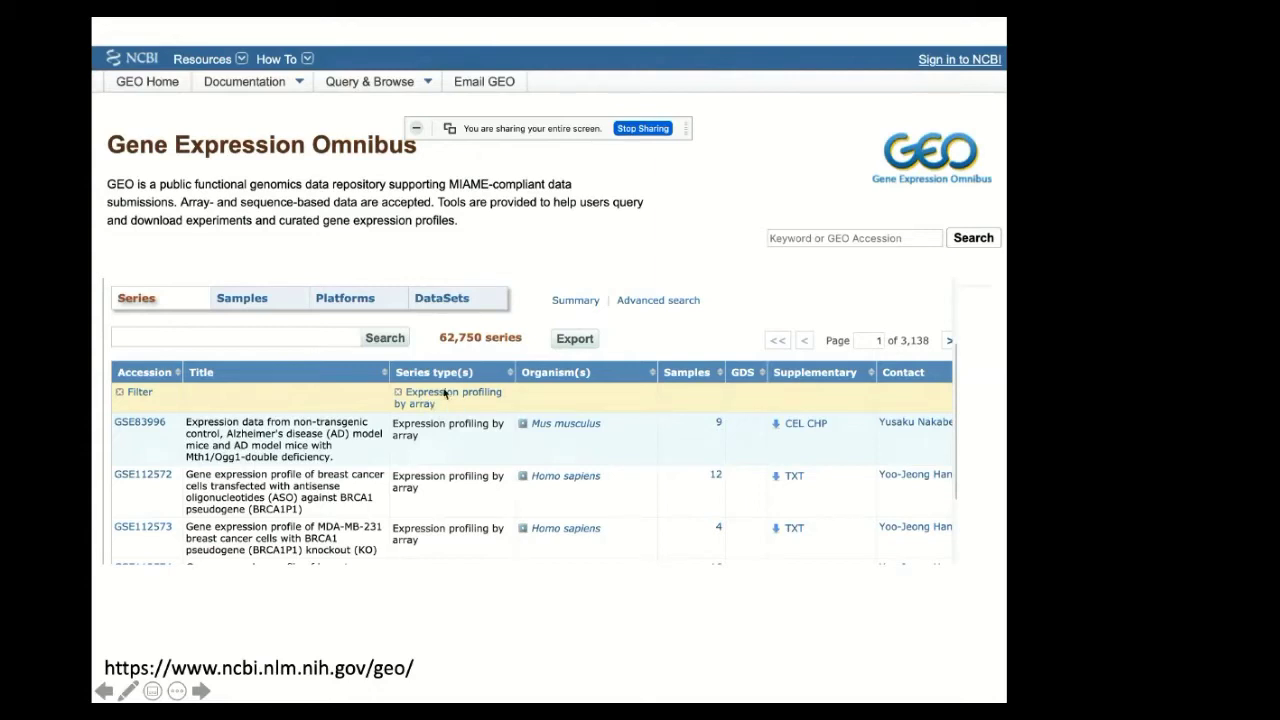
Circle the 62,750 series count and advance past the GEO2R group definition slide.
left_click(444, 393)
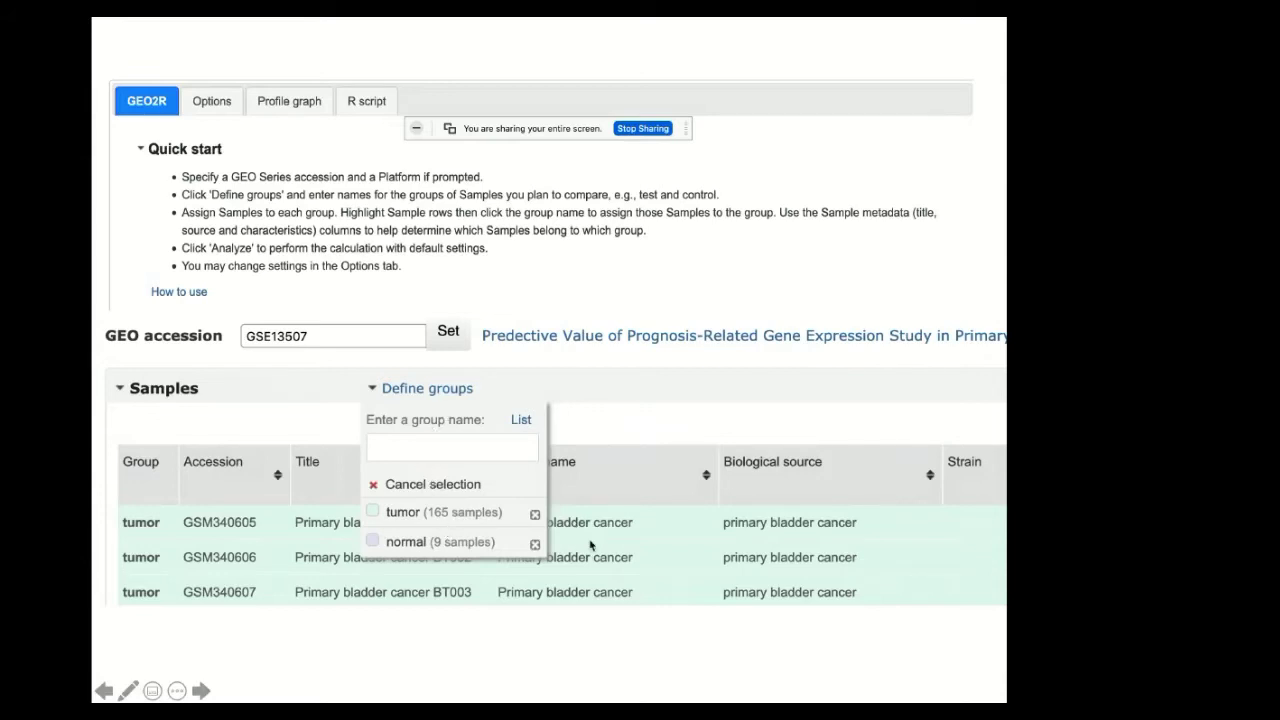
left_click(415, 488)
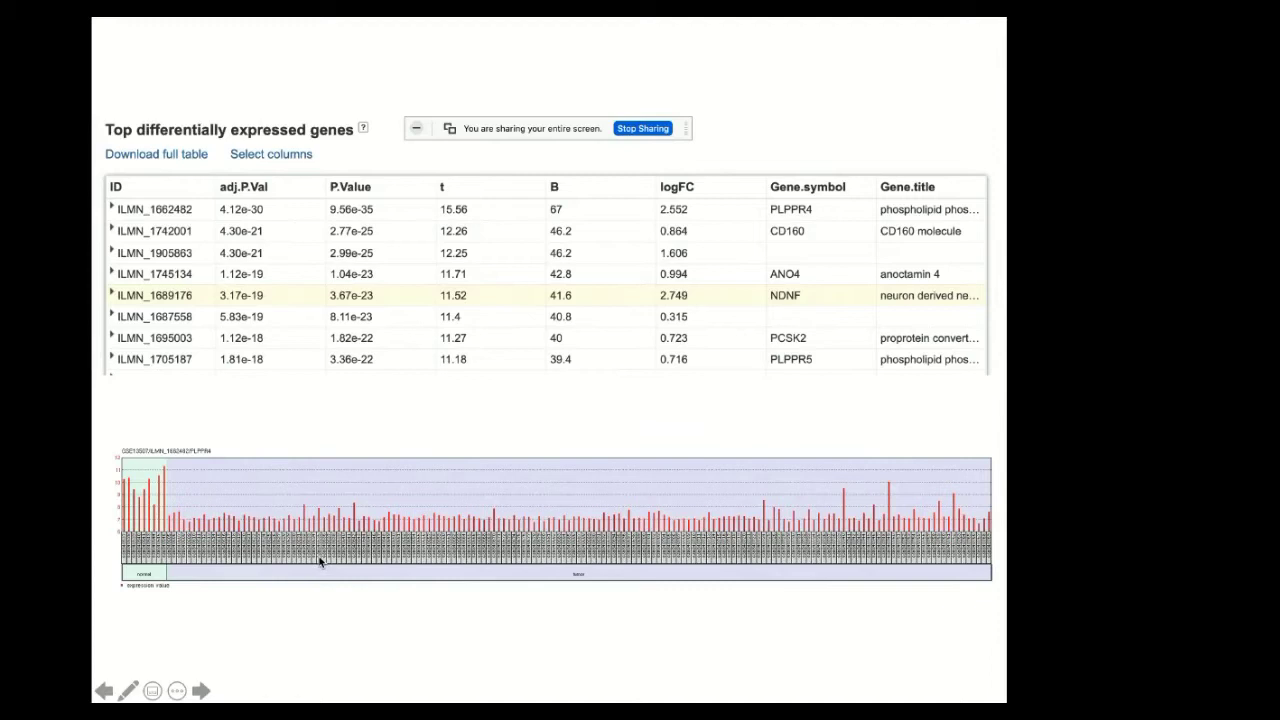
Advance to the shinyGEO features slide and end the slideshow.
key("Right")
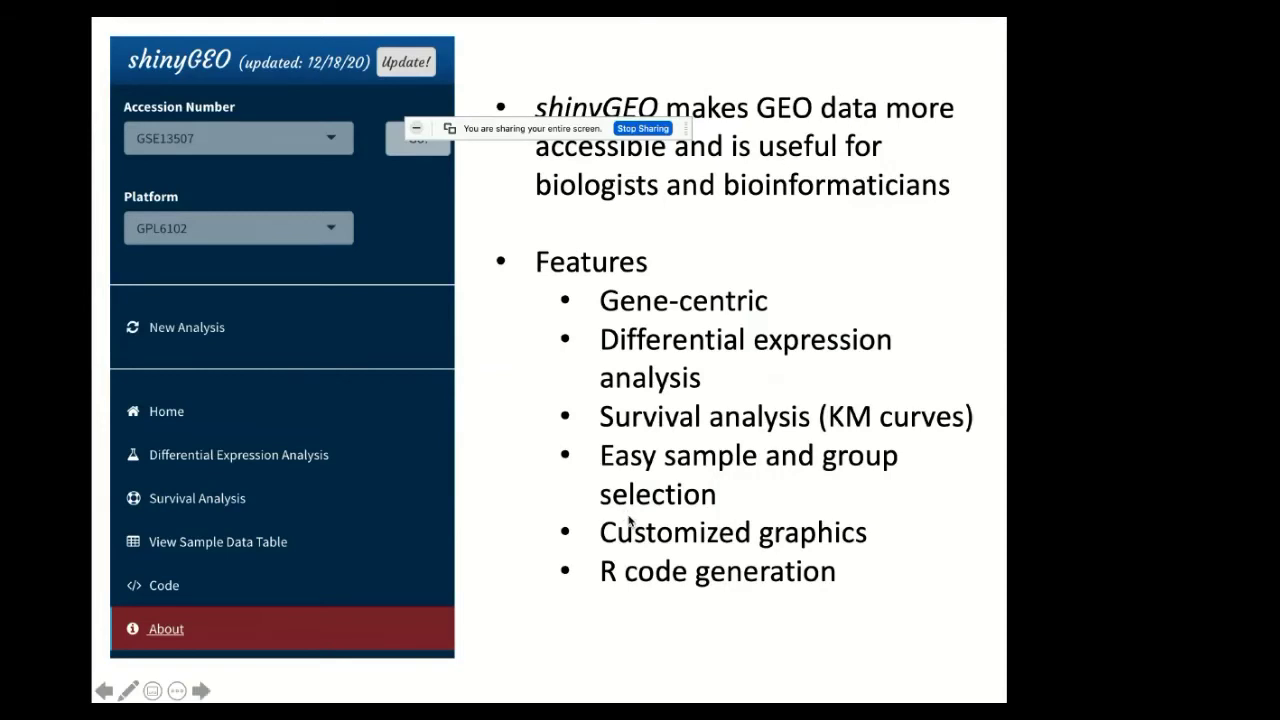
key("Escape")
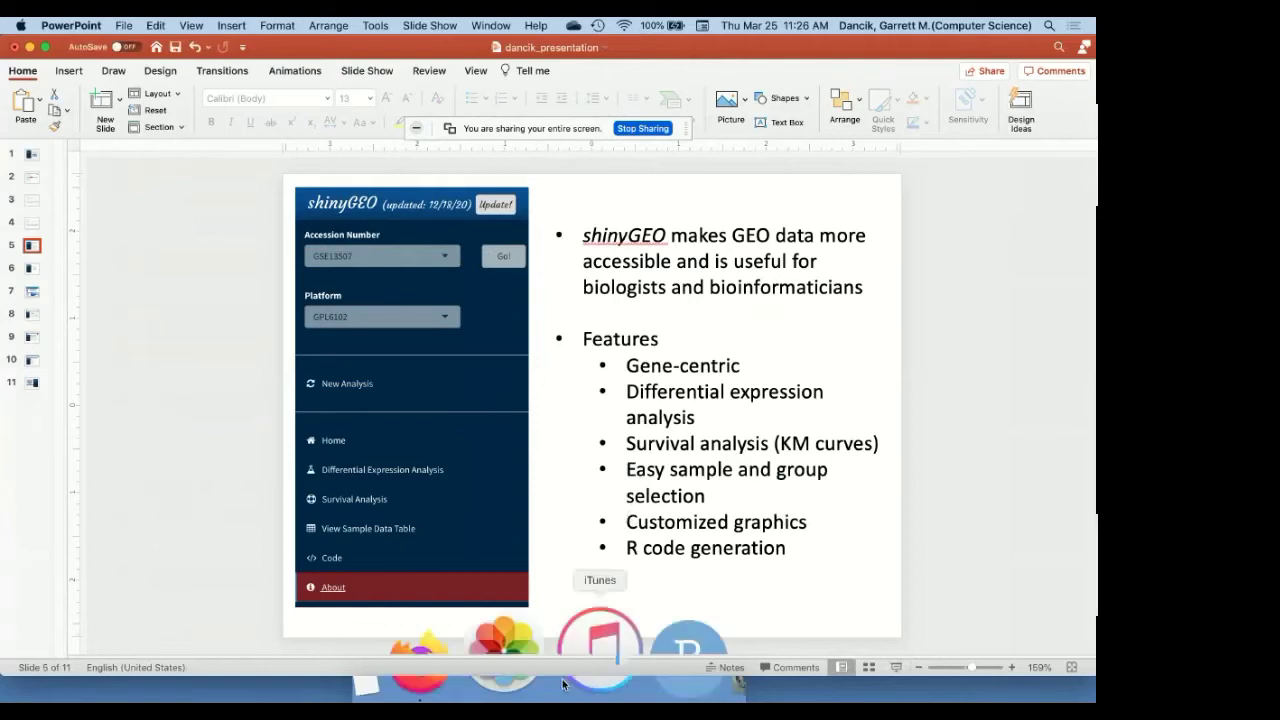
Switch to Firefox's shinyGEO tab showing the GSE13507 dataset summary.
left_click(537, 645)
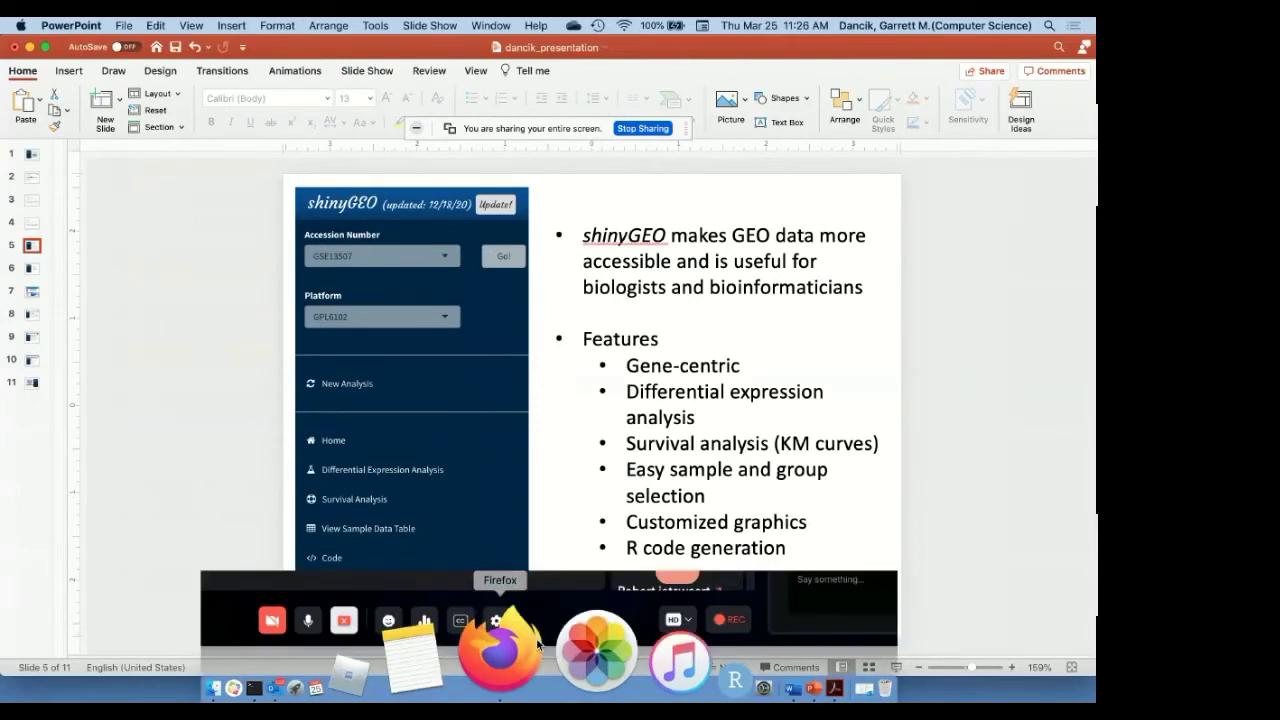
left_click(438, 55)
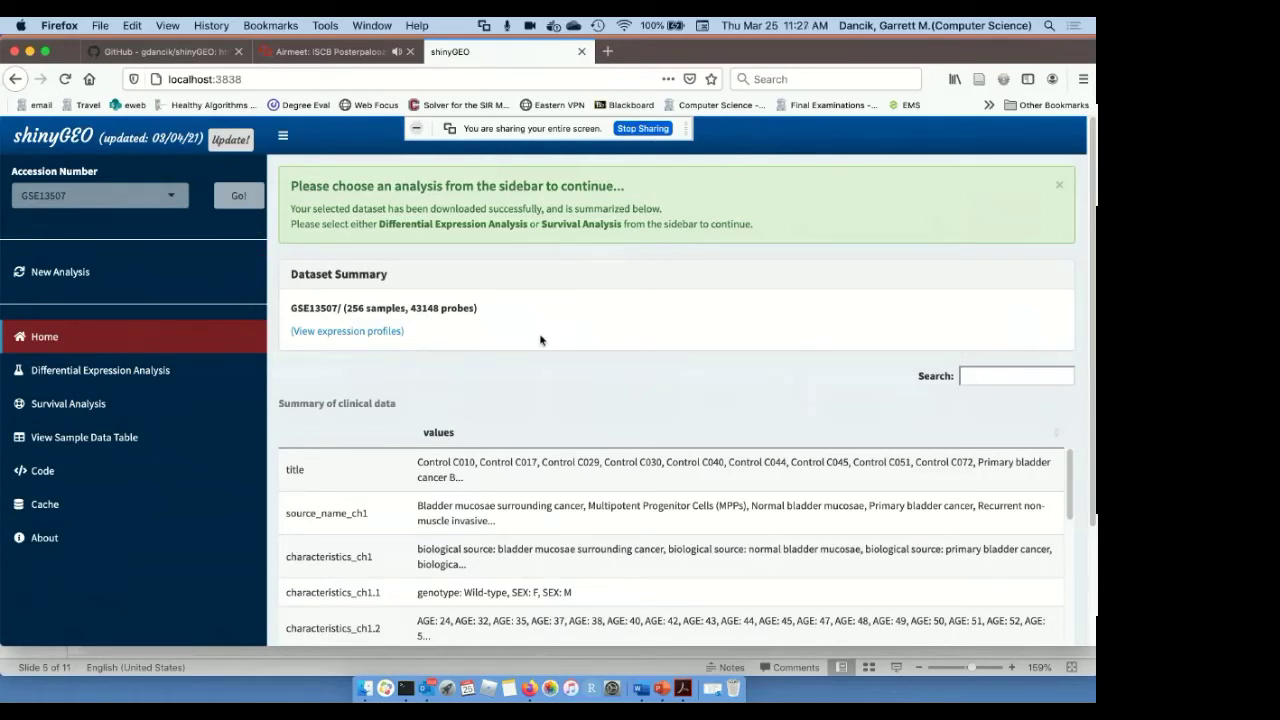
left_click(351, 335)
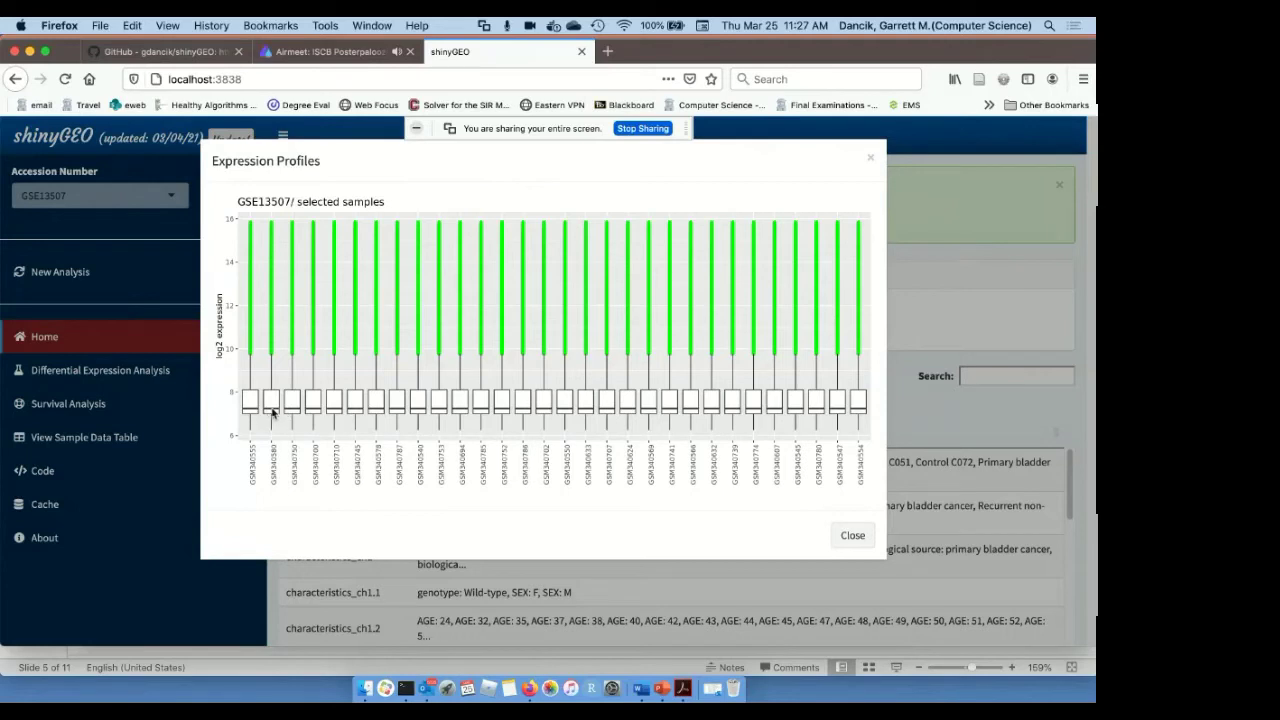
left_click(848, 534)
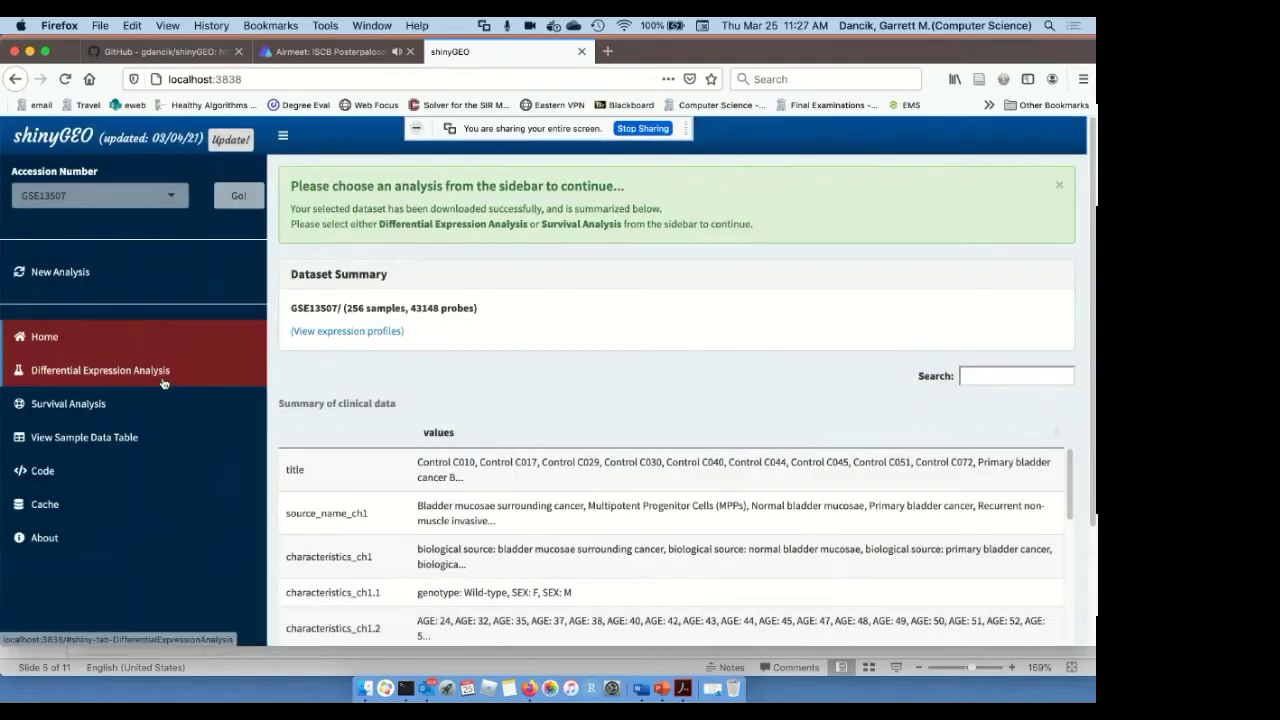
Start a differential expression analysis and select the HRAS probe ILMN_1773751.
left_click(163, 380)
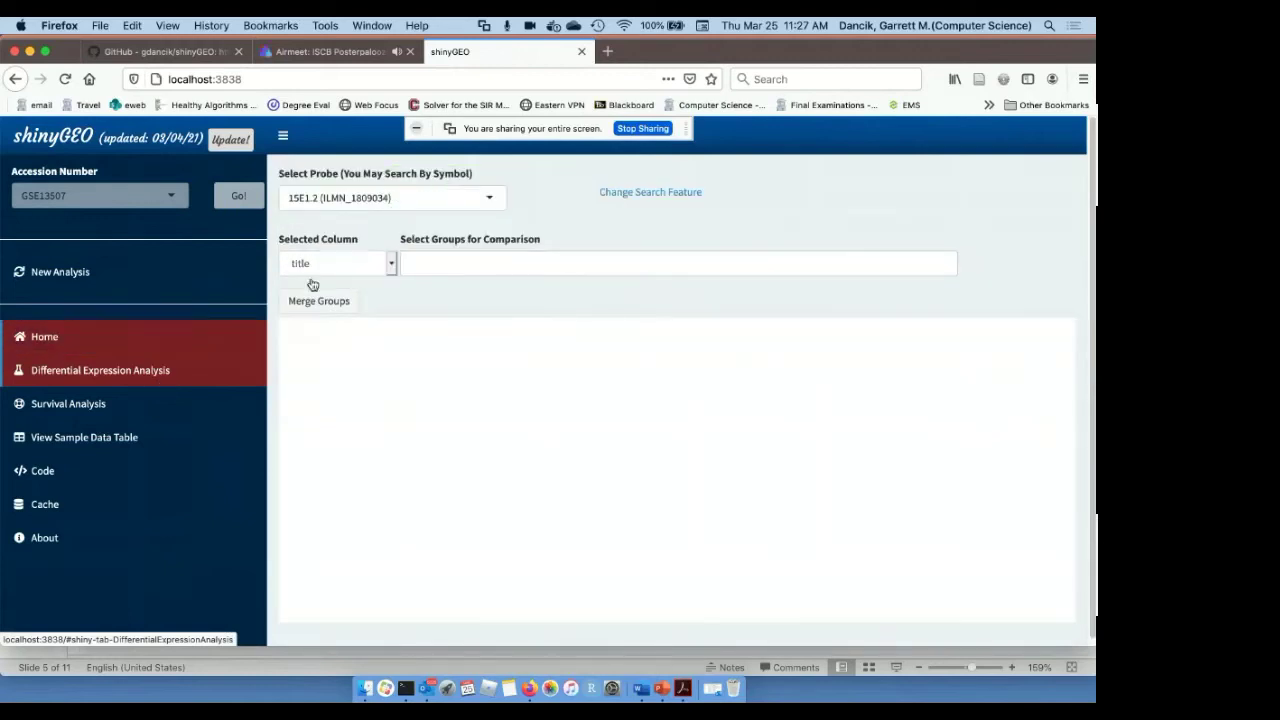
left_click(411, 201)
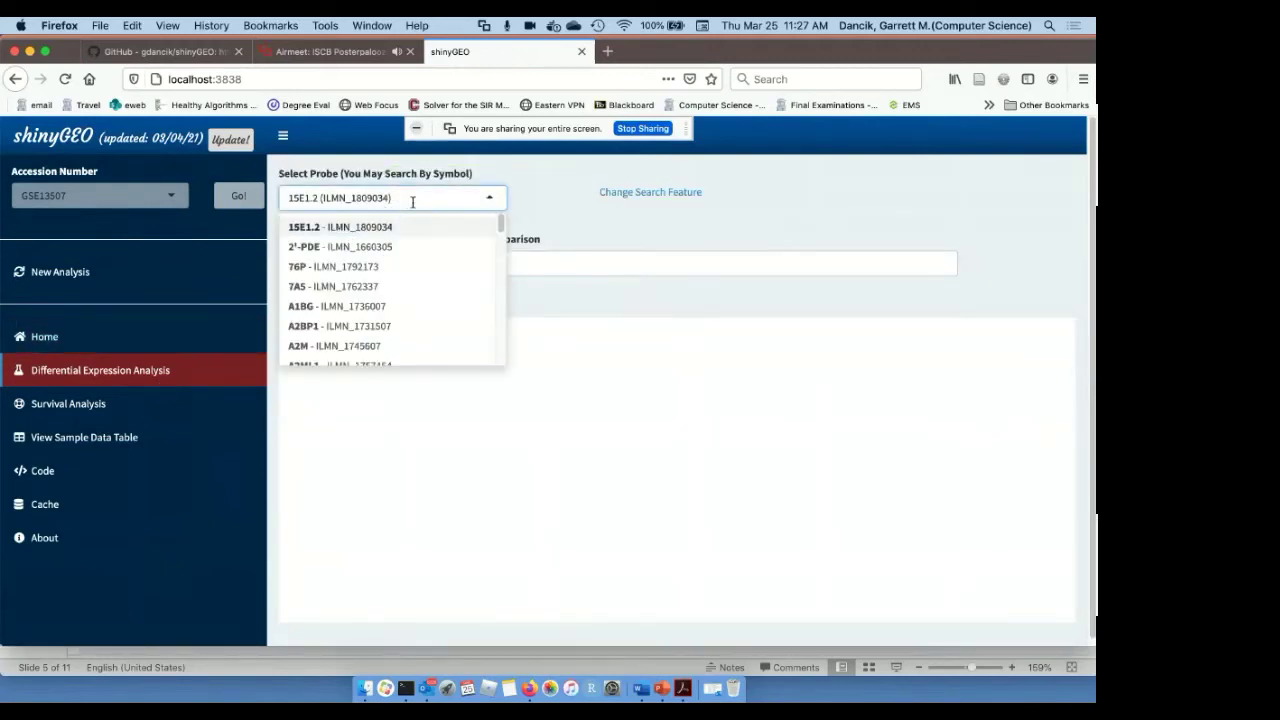
key("BackSpace")
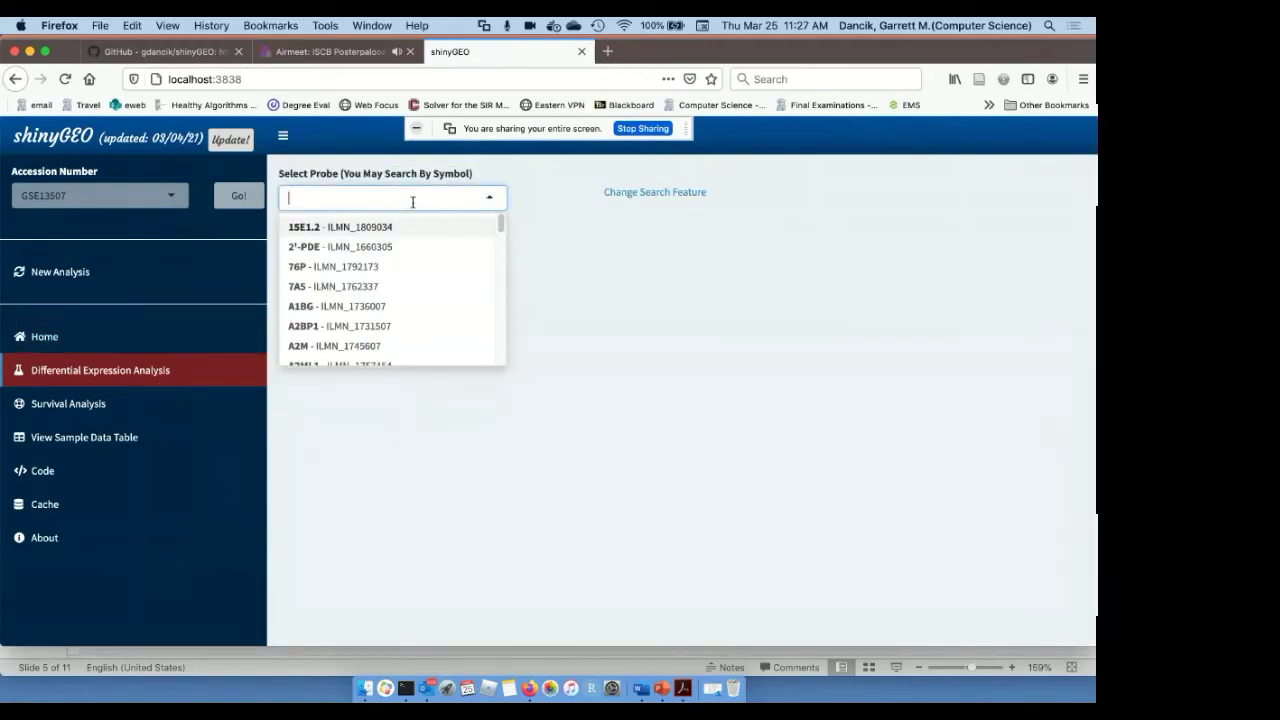
type("hras")
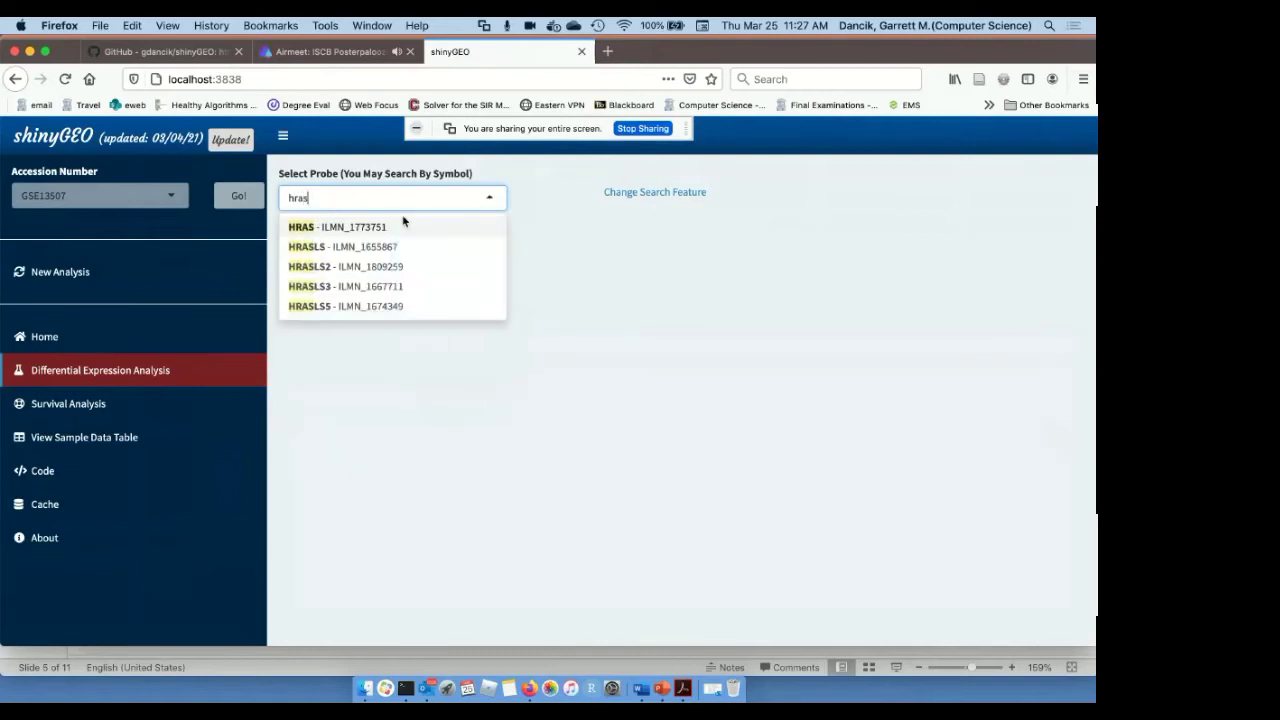
left_click(391, 231)
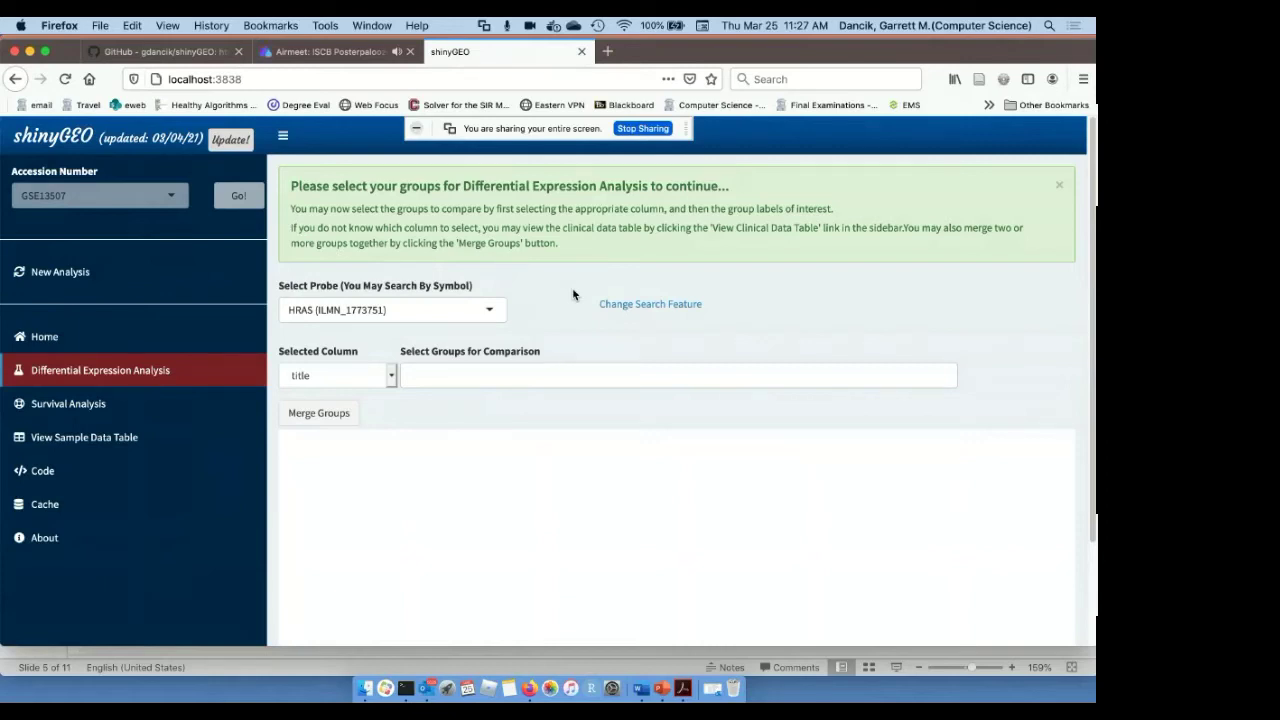
Group the samples by the source_name_ch1 column.
scroll(573, 294, "down", 2)
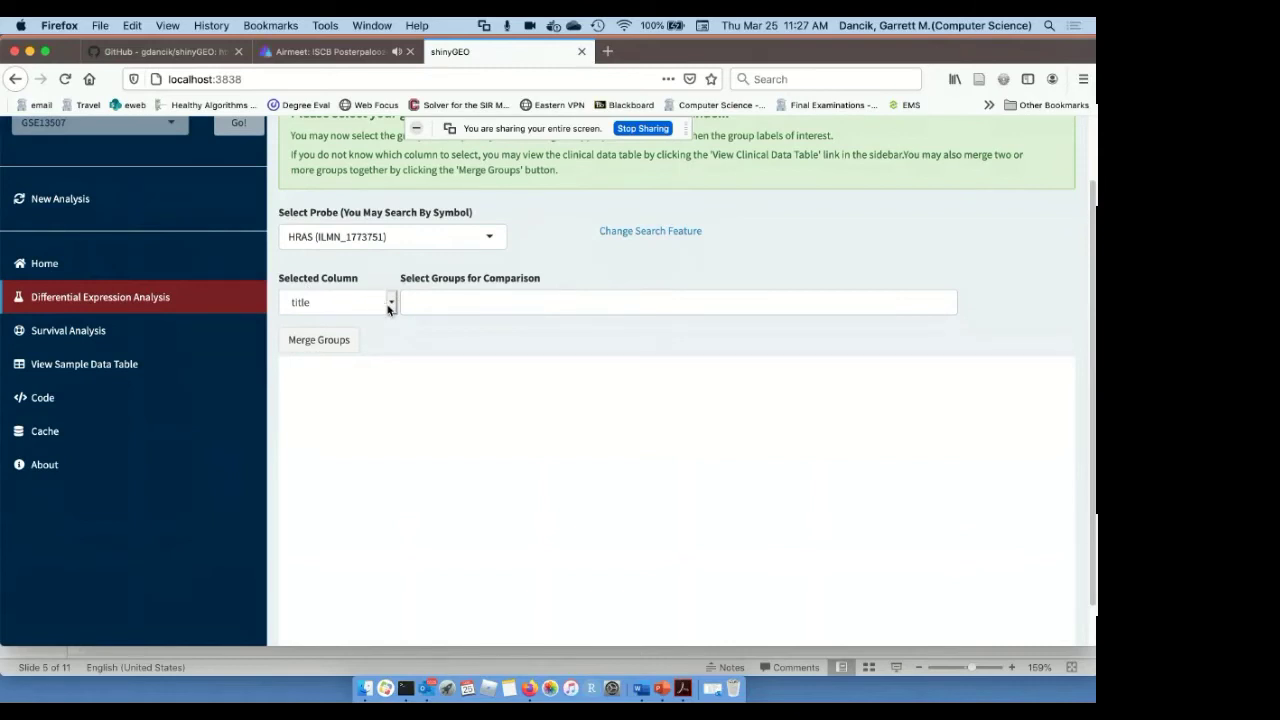
left_click(390, 306)
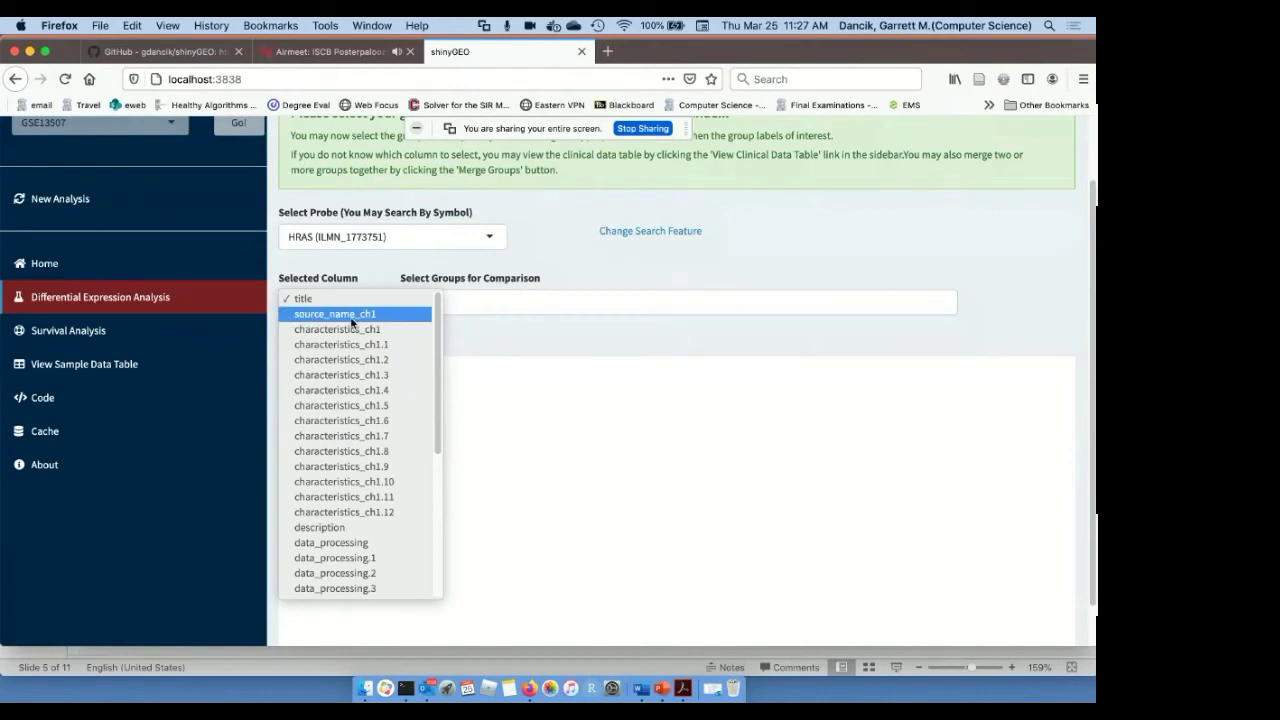
left_click(350, 316)
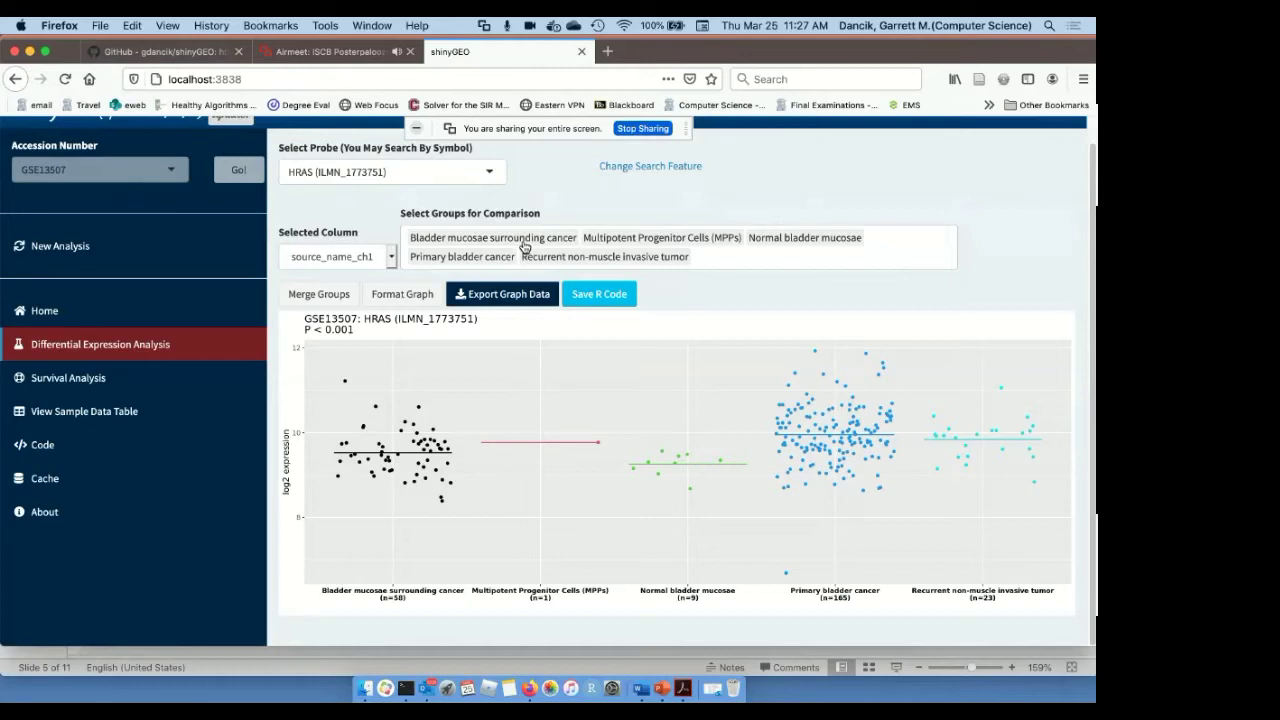
Remove the Bladder mucosae, MPPs and Recurrent non-muscle invasive tumor groups from the comparison.
left_click(525, 247)
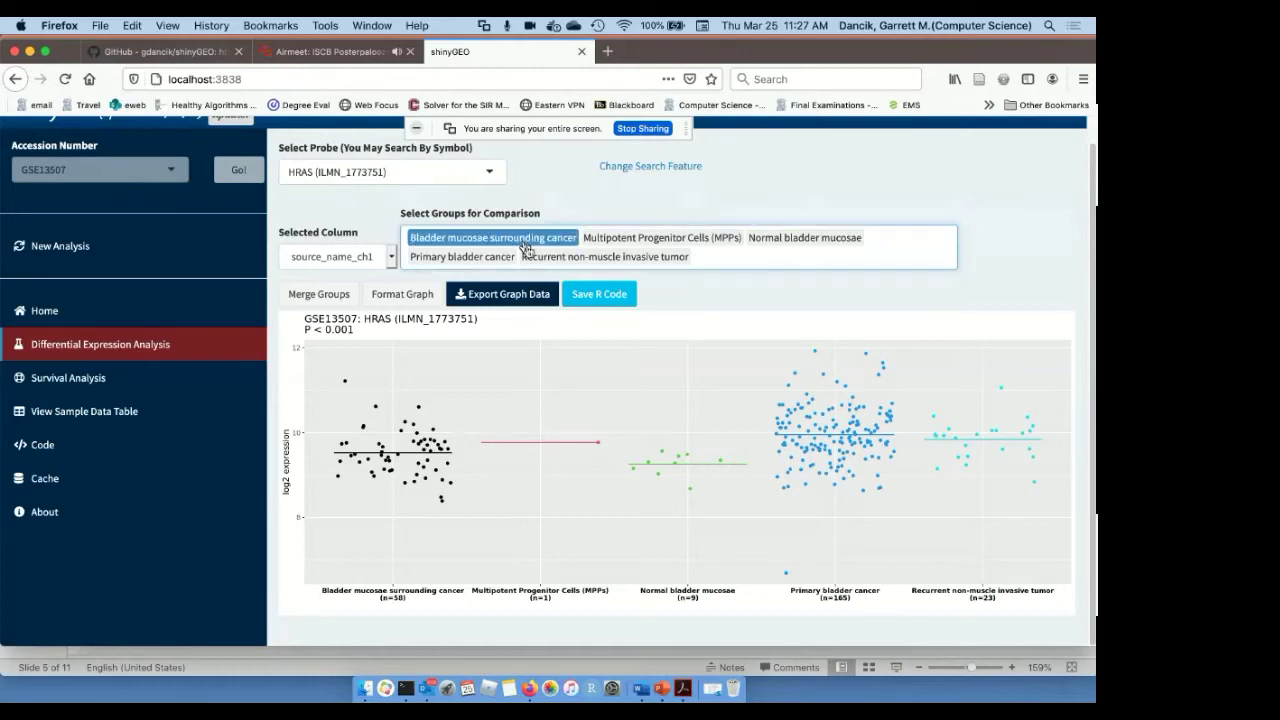
key("BackSpace")
left_click(528, 241)
key("BackSpace")
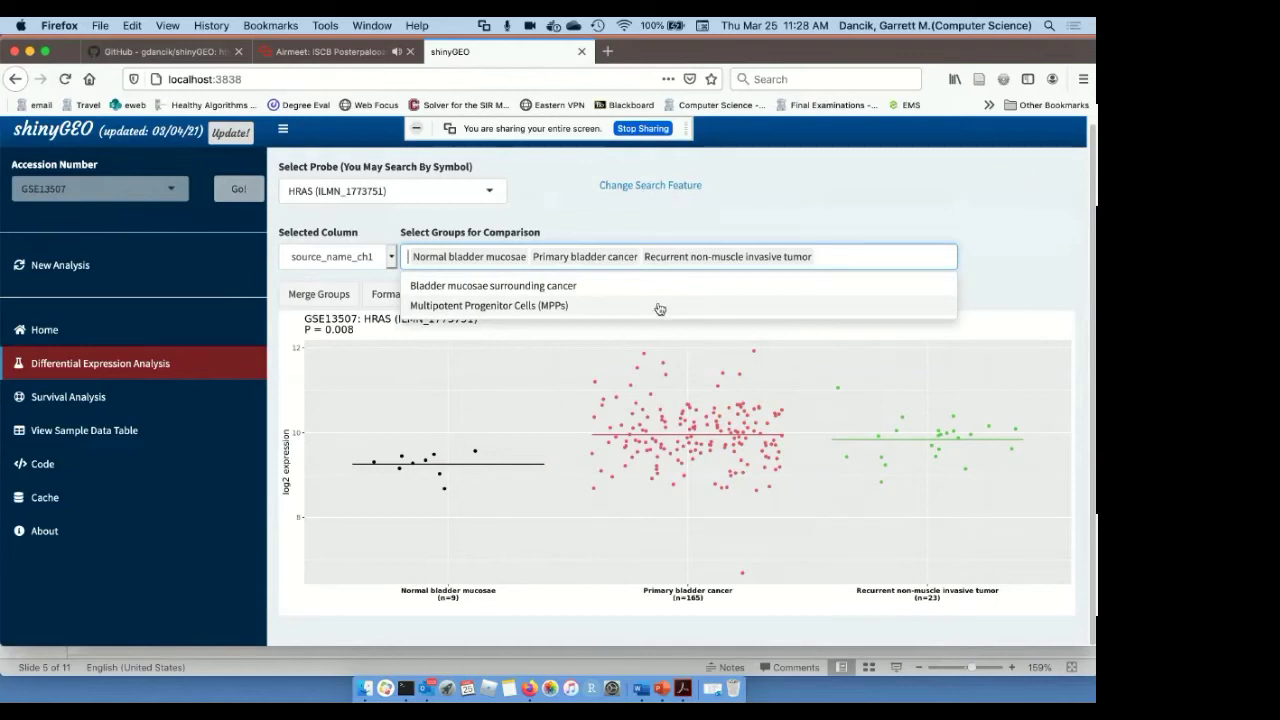
left_click(669, 260)
key("BackSpace")
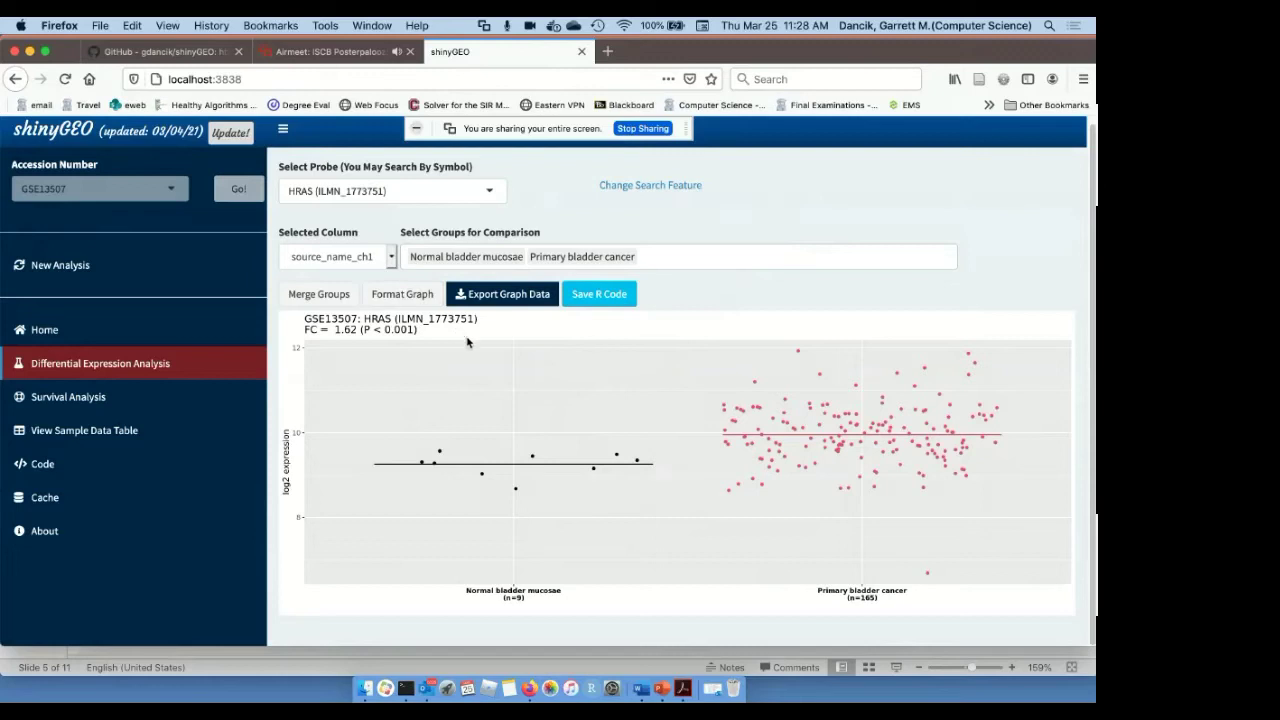
left_click(408, 296)
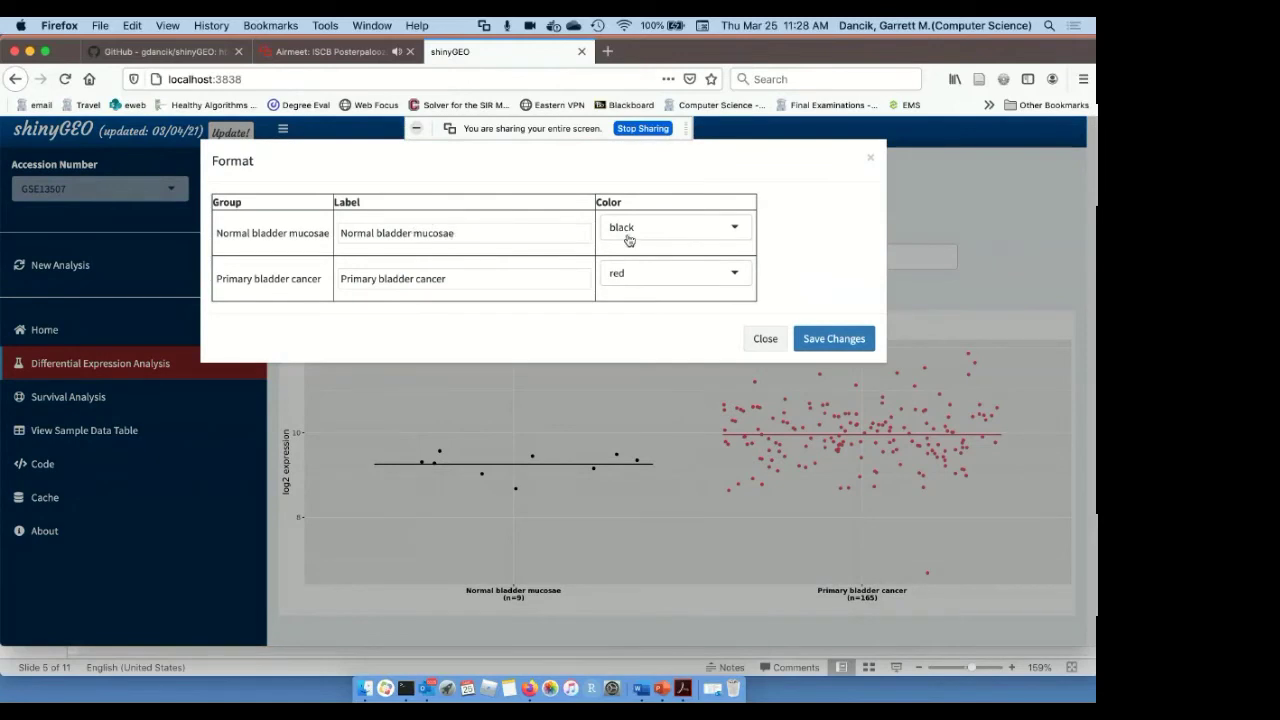
left_click(765, 341)
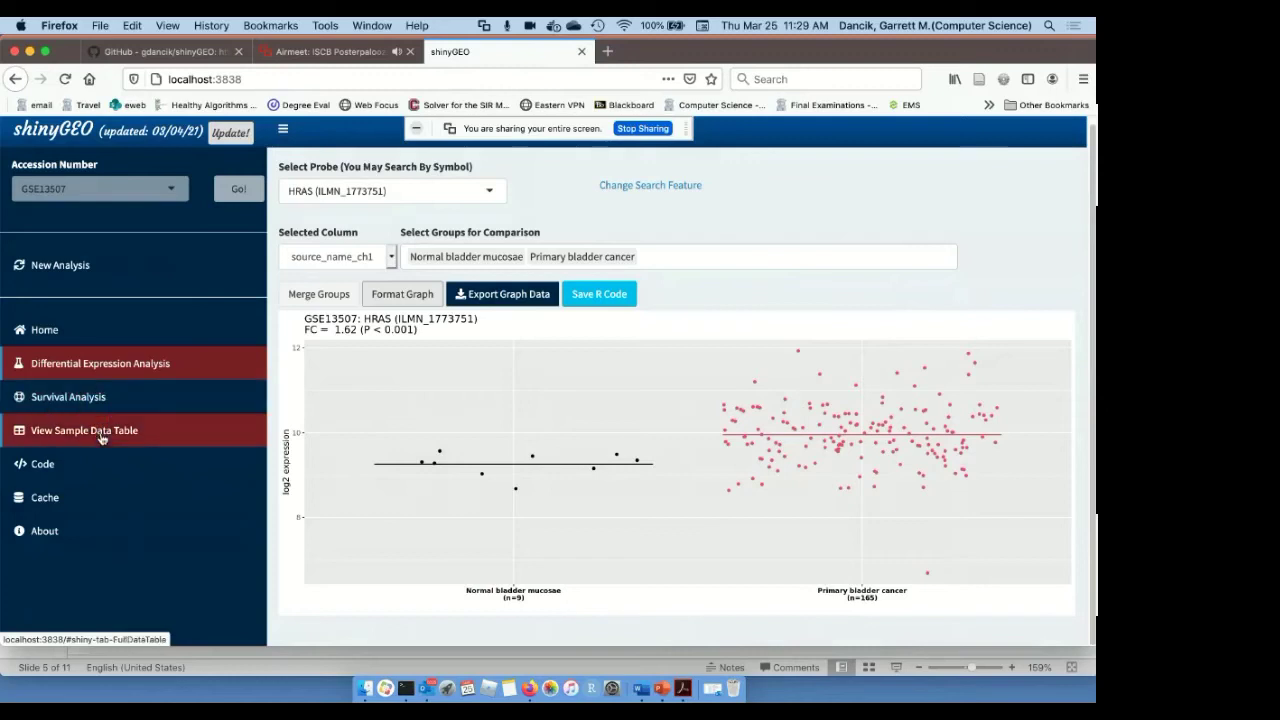
In the sample data view, choose samples by criteria using the invasiveness:ch1 column.
left_click(101, 437)
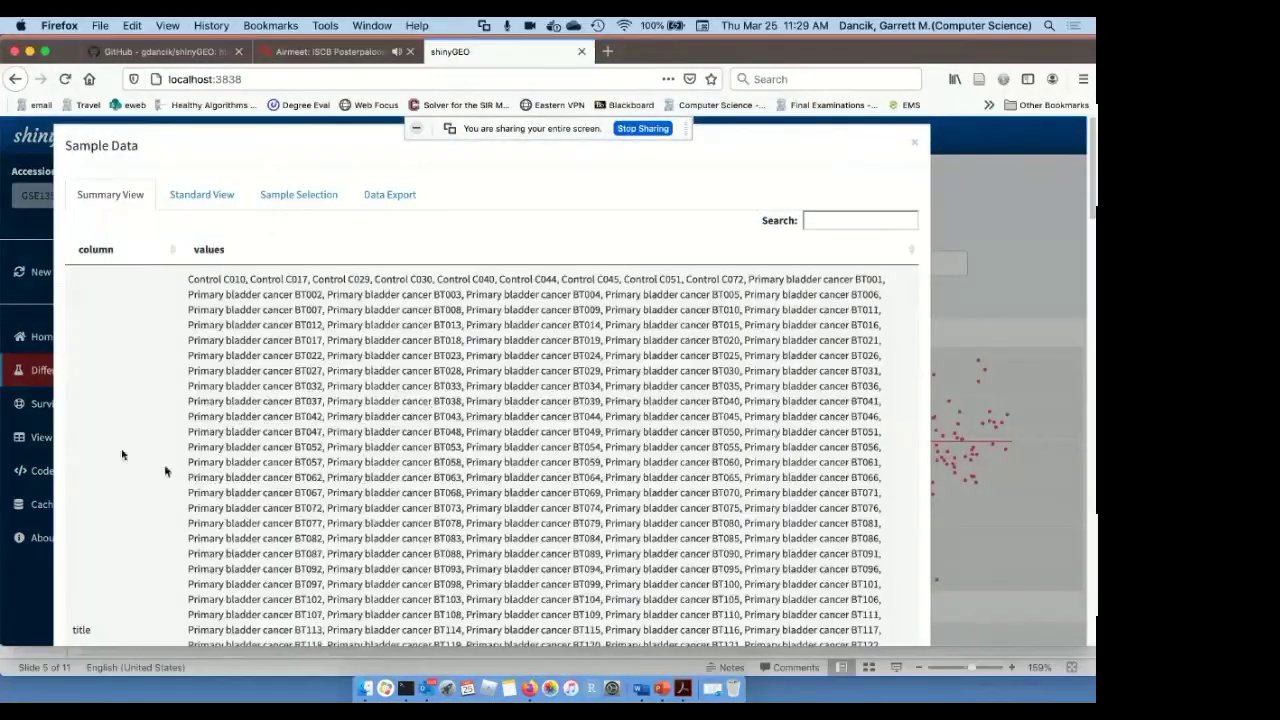
left_click(277, 203)
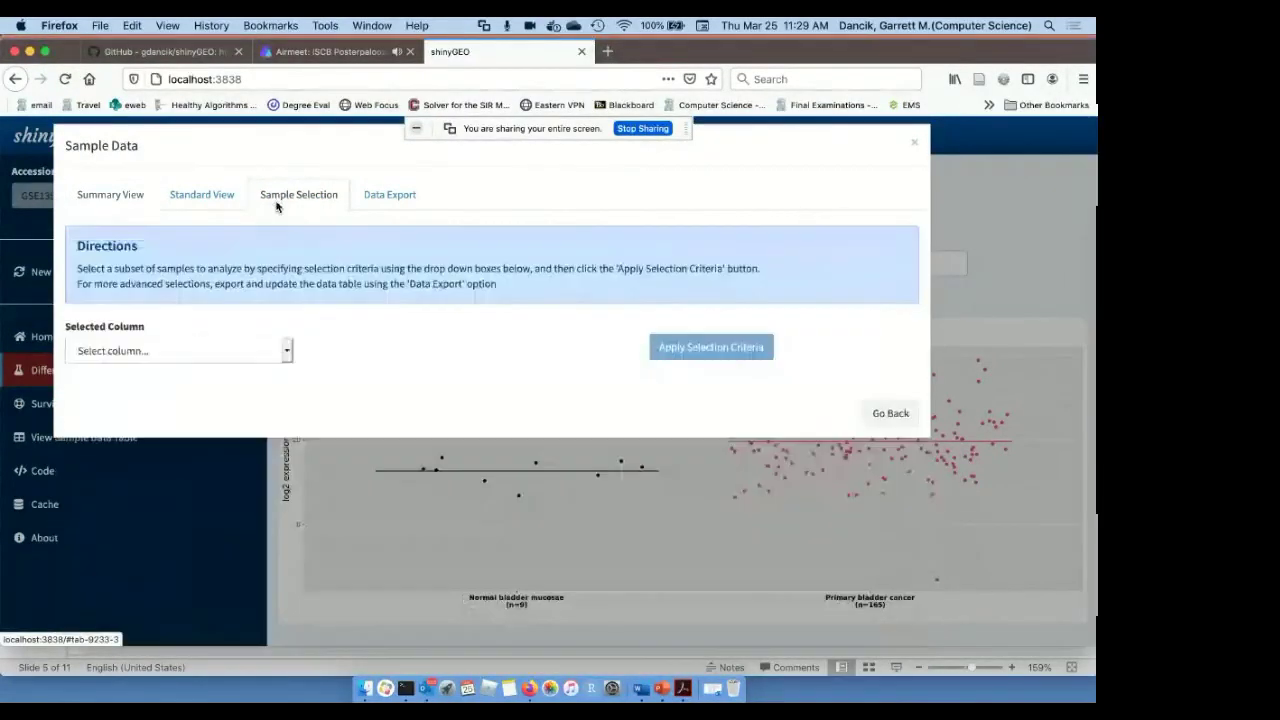
left_click(256, 350)
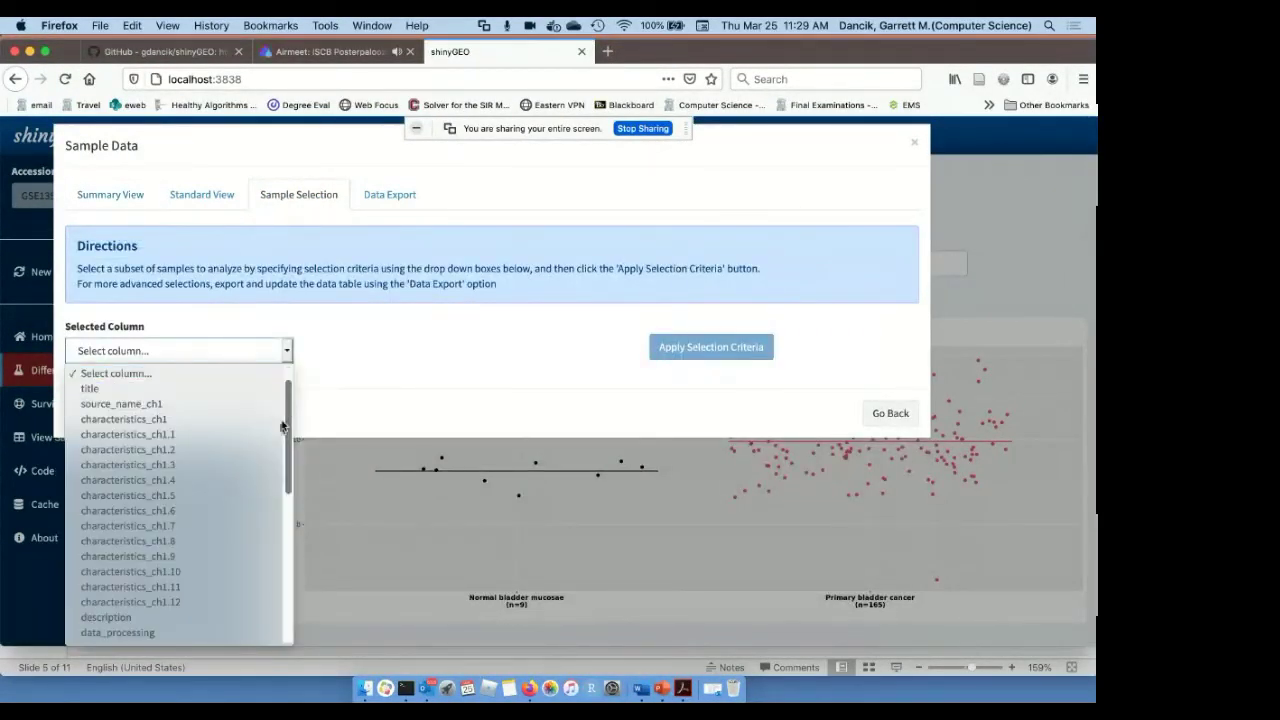
left_click_drag(282, 427, 263, 551)
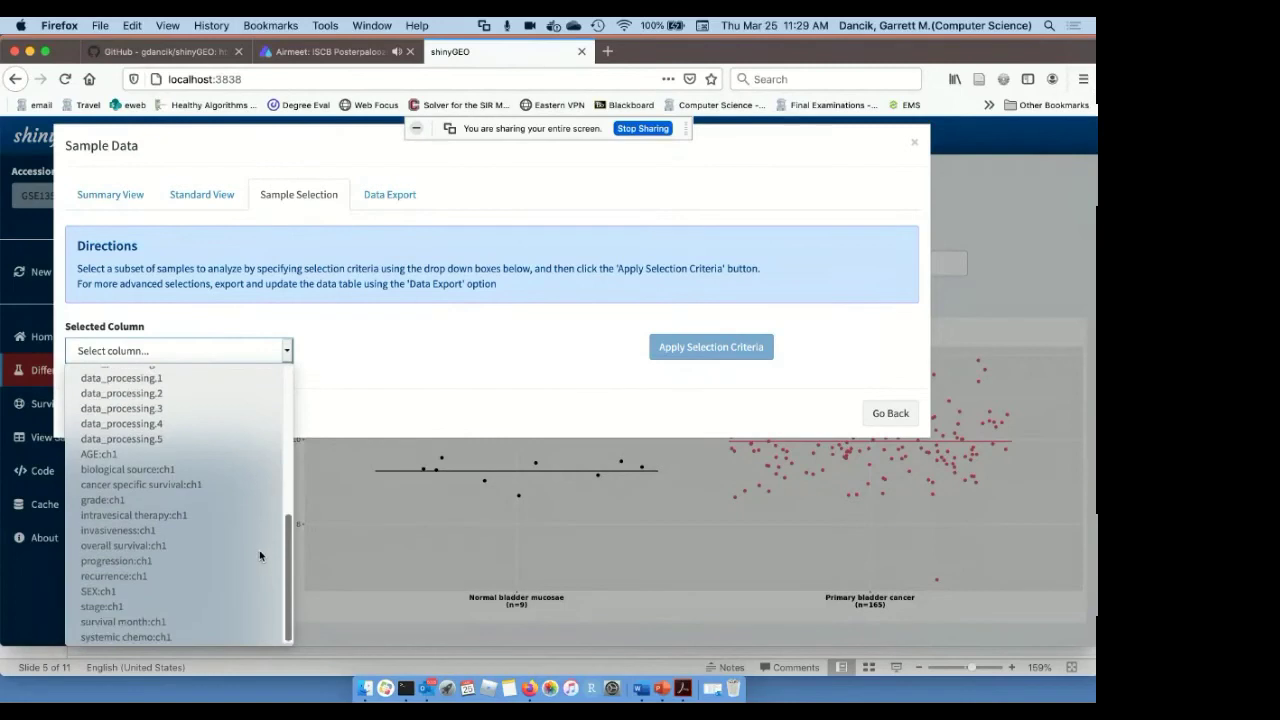
left_click(158, 528)
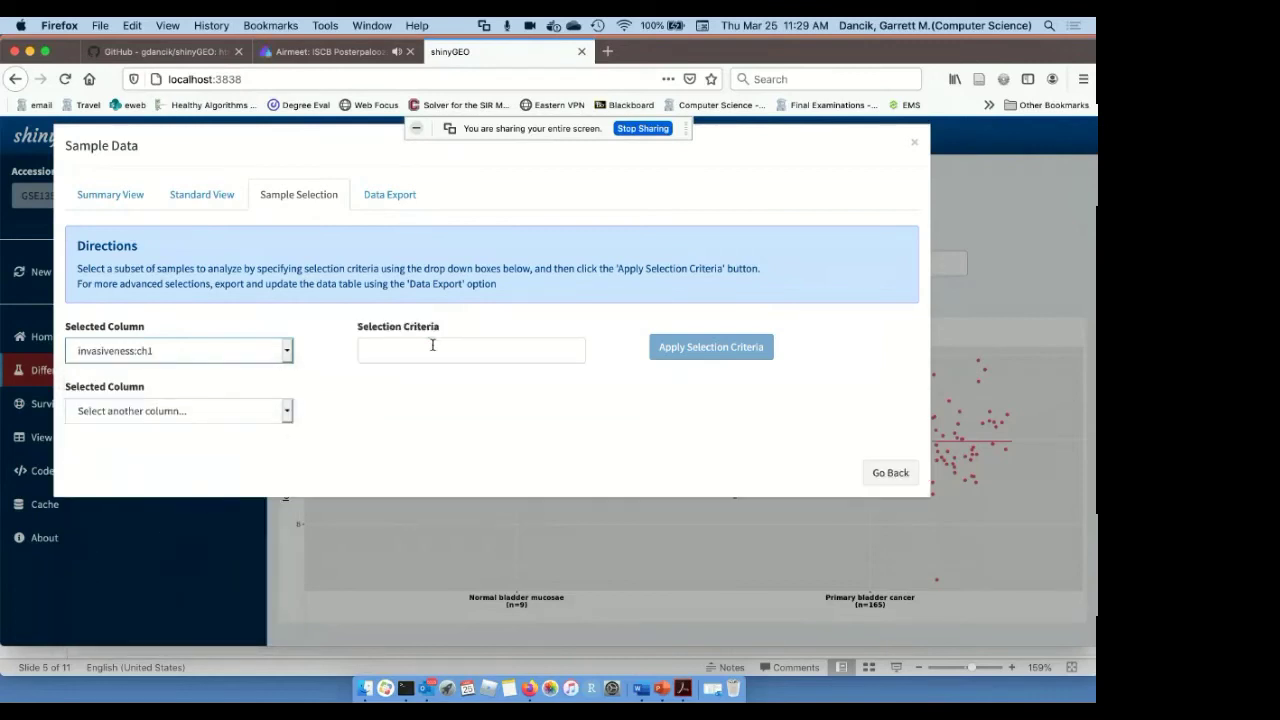
Keep only the 'muscle invasive' samples and close the sample data dialog.
left_click(432, 345)
type("musc")
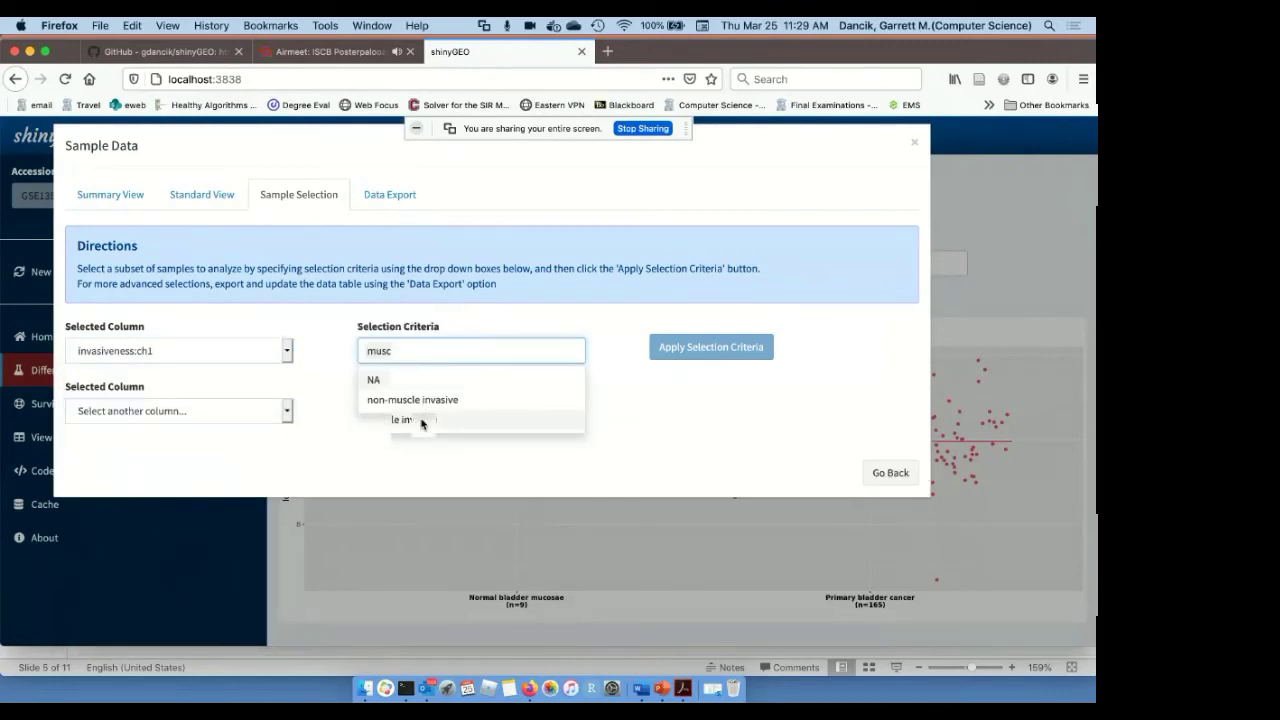
left_click(421, 420)
left_click(577, 437)
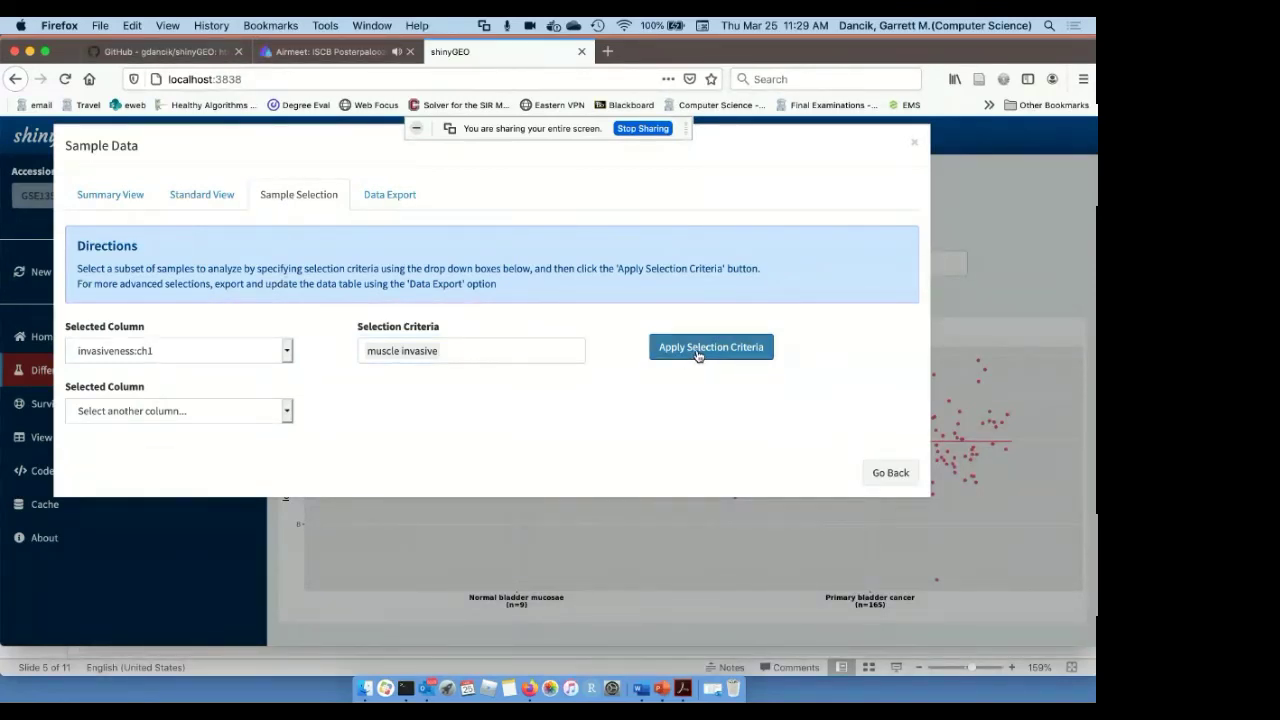
left_click(697, 352)
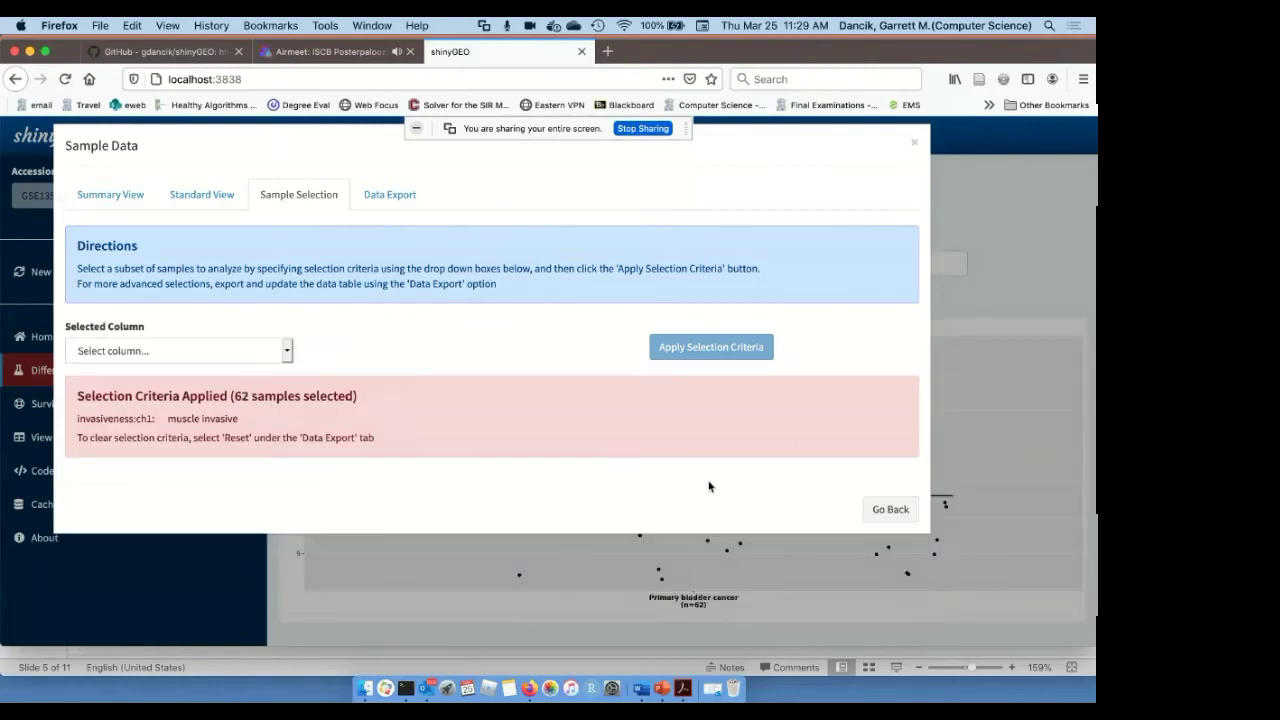
left_click(889, 509)
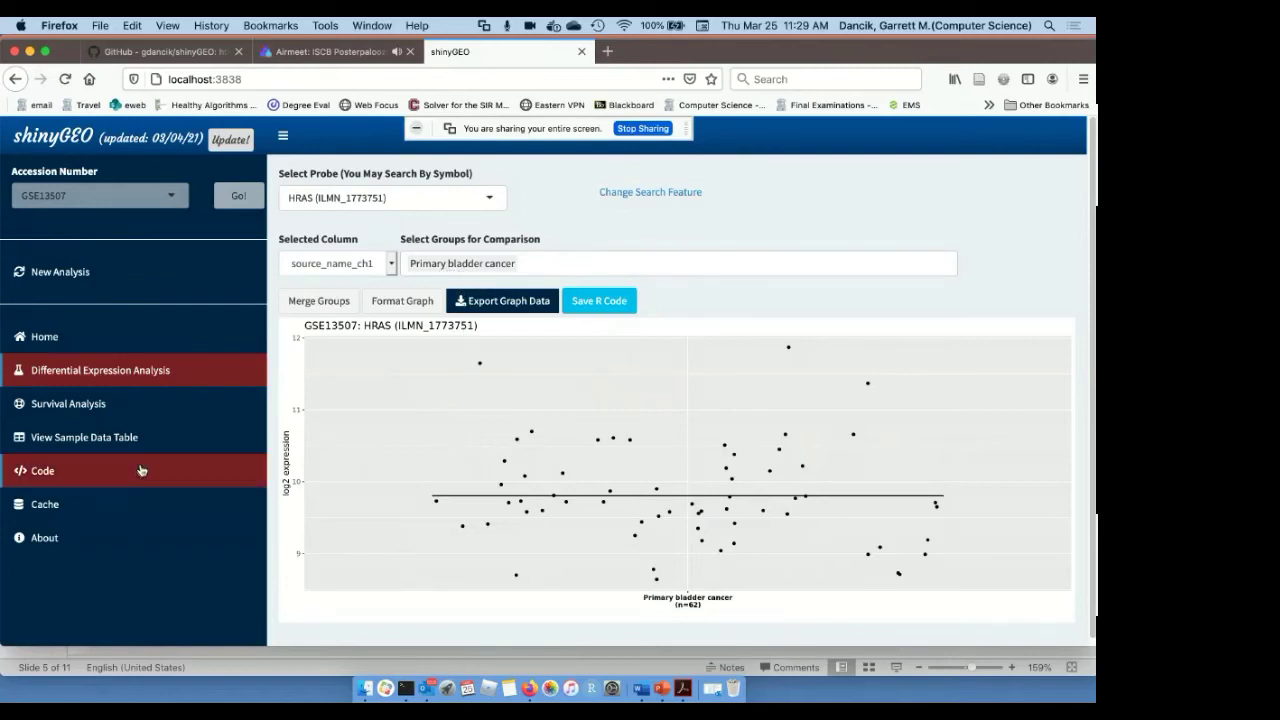
Open the Survival Analysis page for HRAS (ILMN_1773751).
left_click(105, 408)
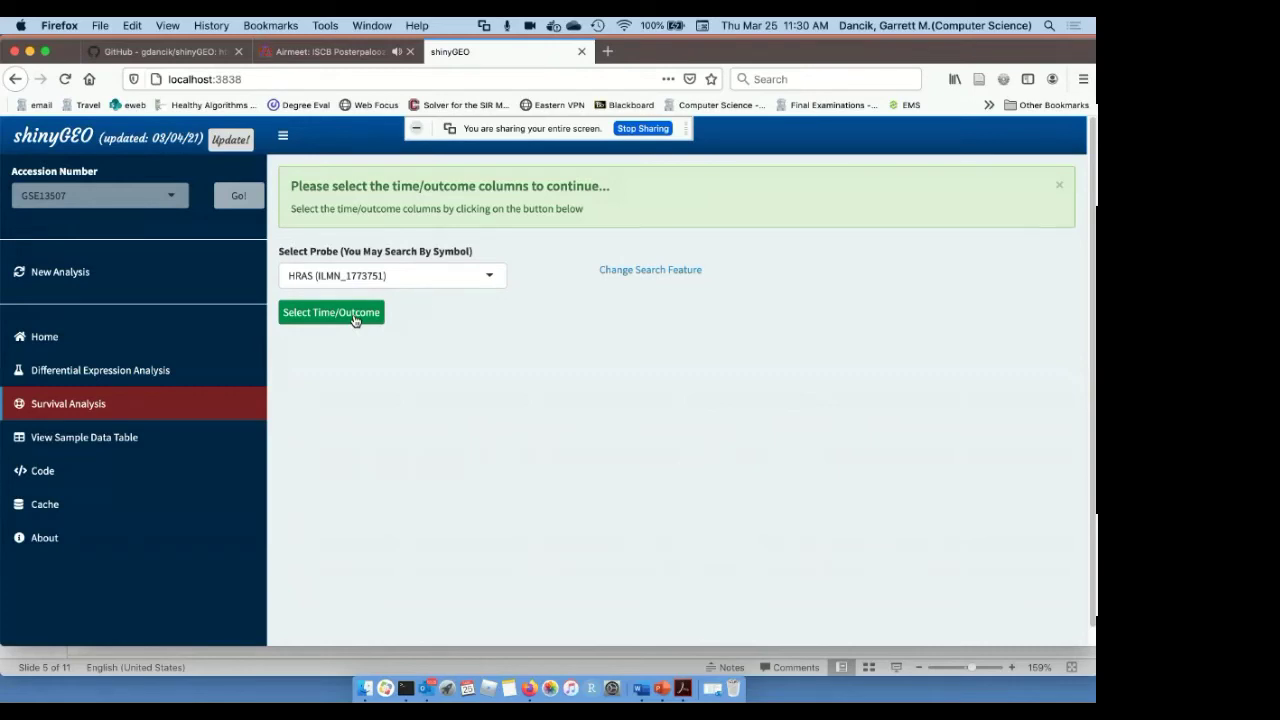
left_click(354, 318)
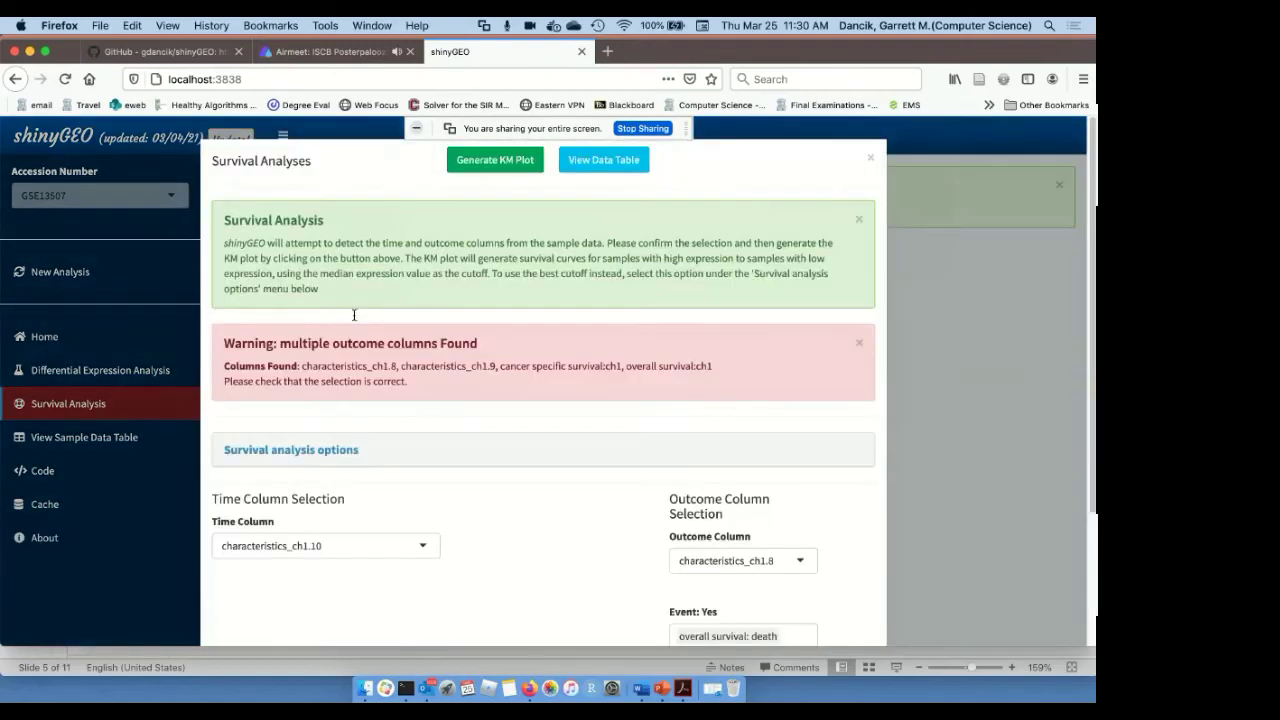
scroll(455, 385, "down", 2)
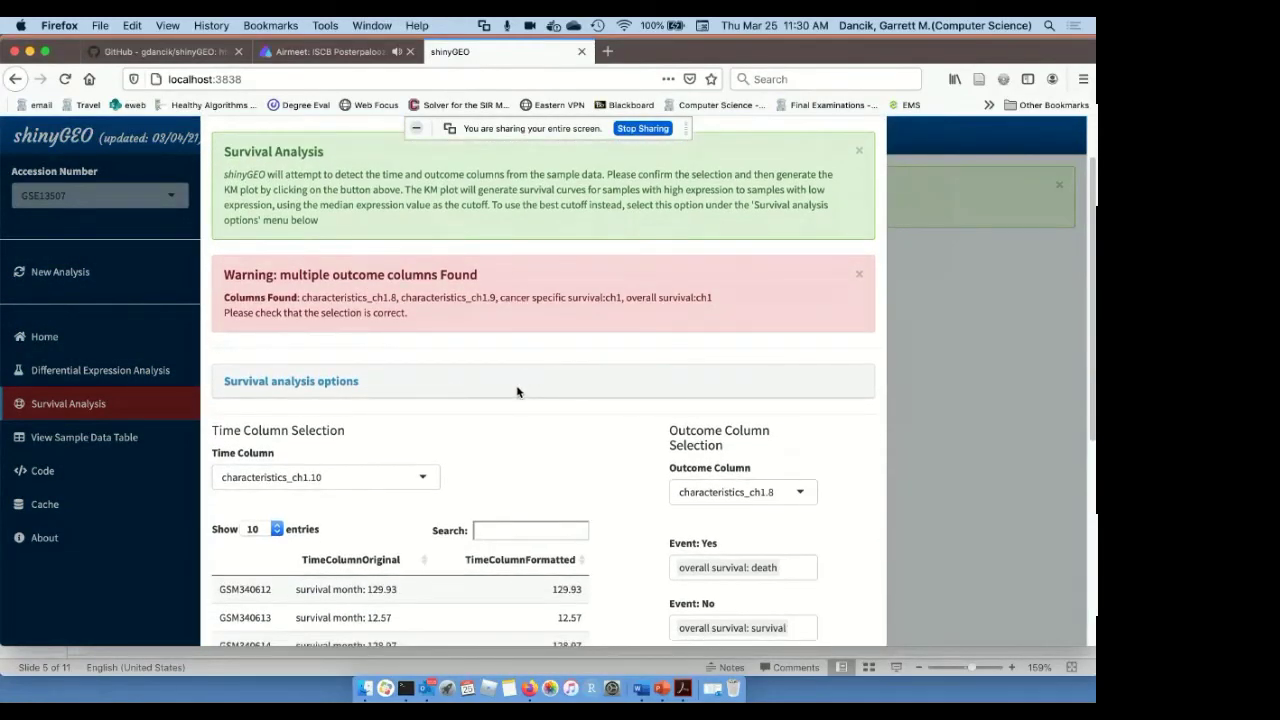
scroll(517, 391, "down", 3)
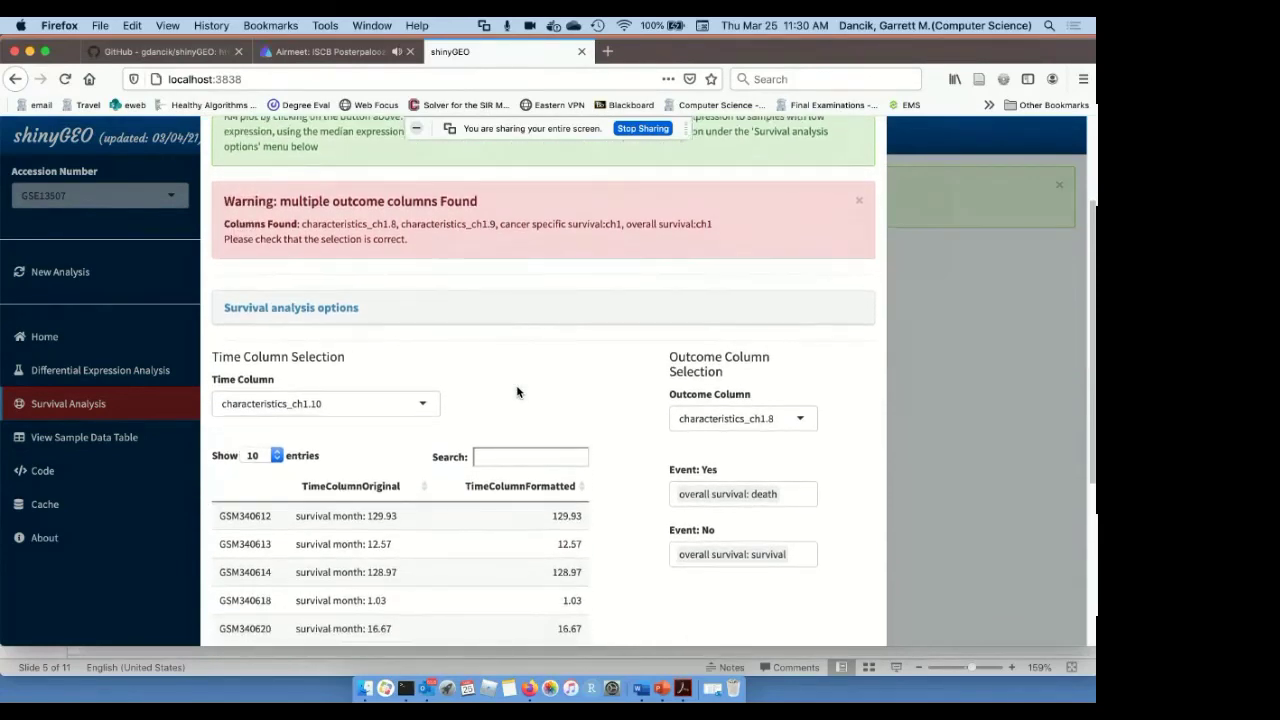
scroll(517, 391, "down", 2)
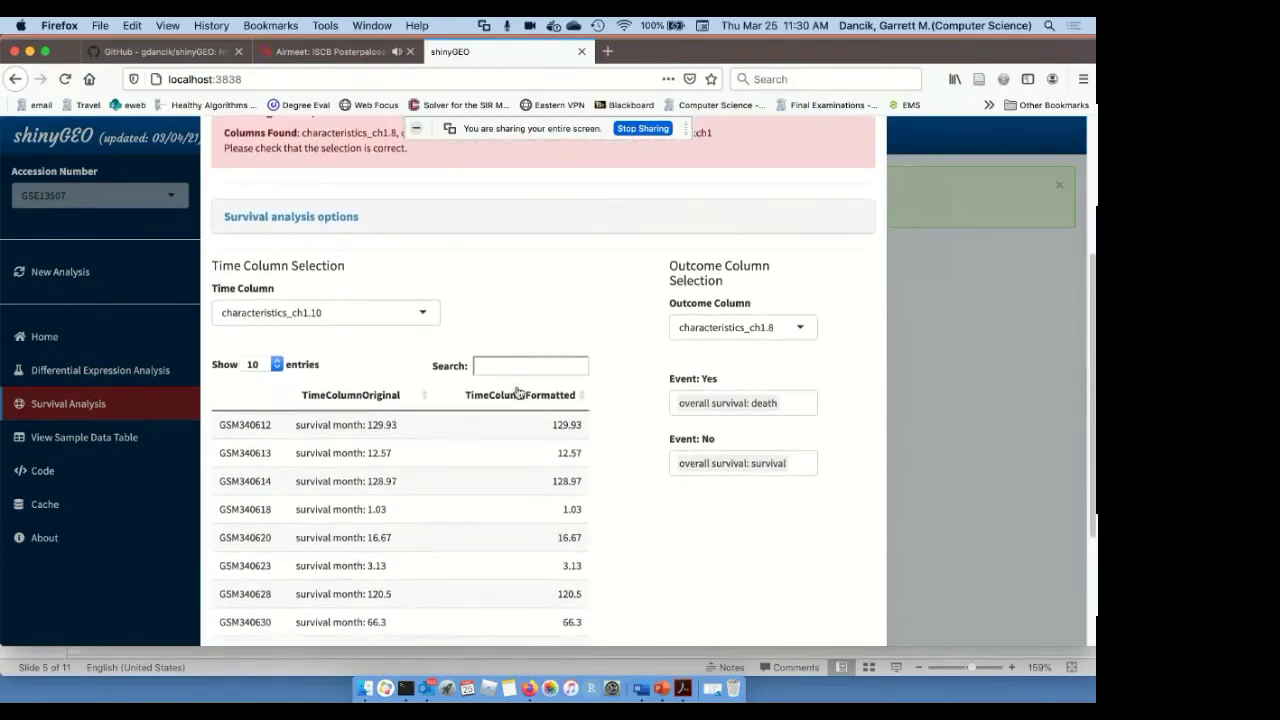
scroll(517, 391, "down", 1)
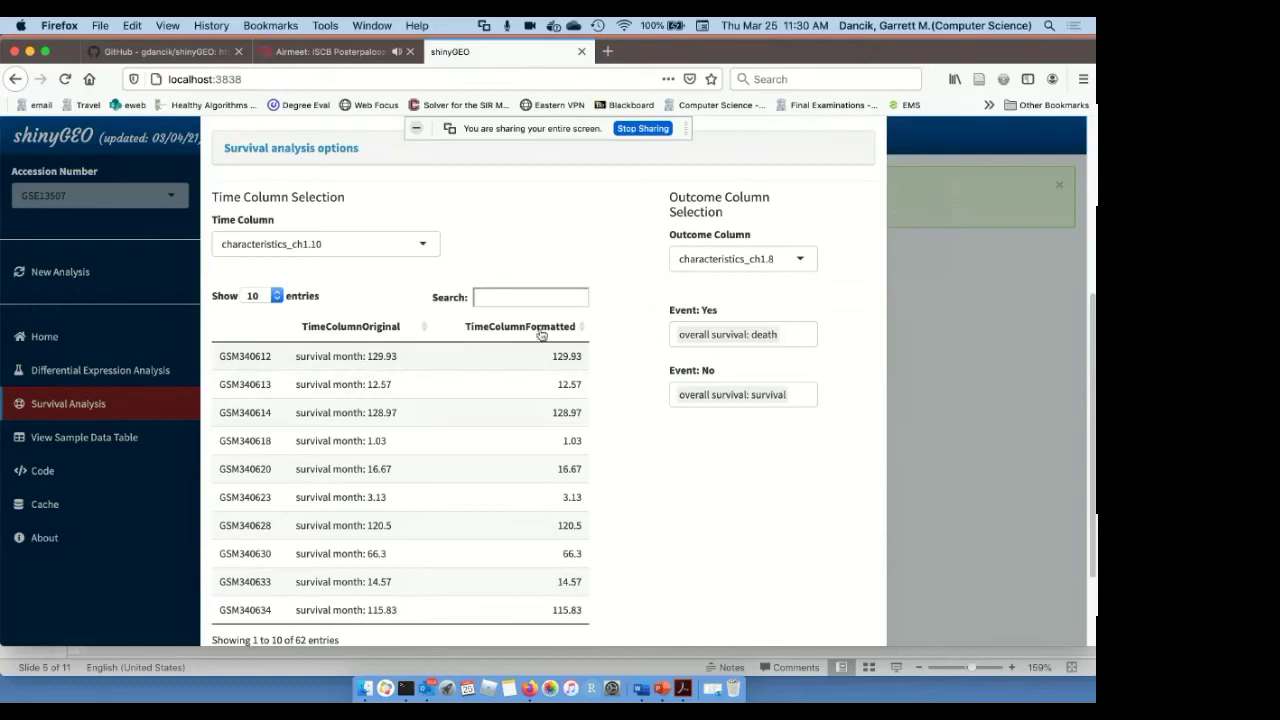
scroll(618, 428, "up", 5)
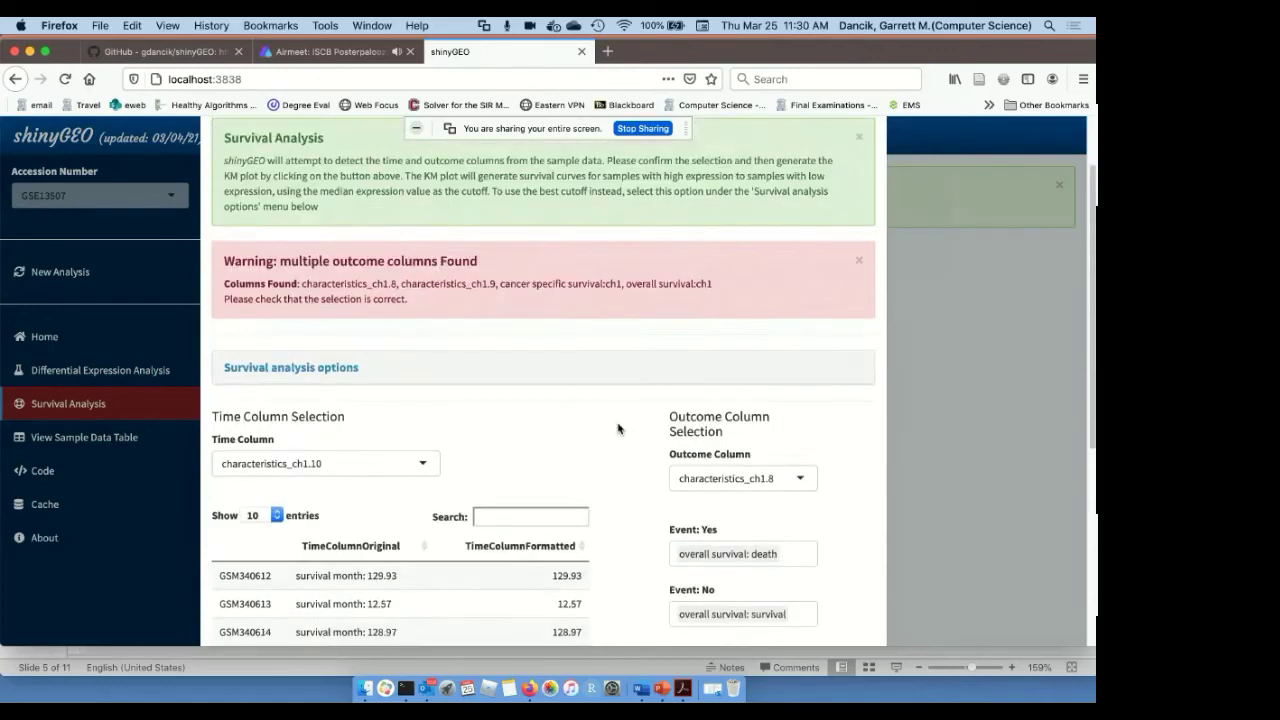
scroll(618, 428, "up", 2)
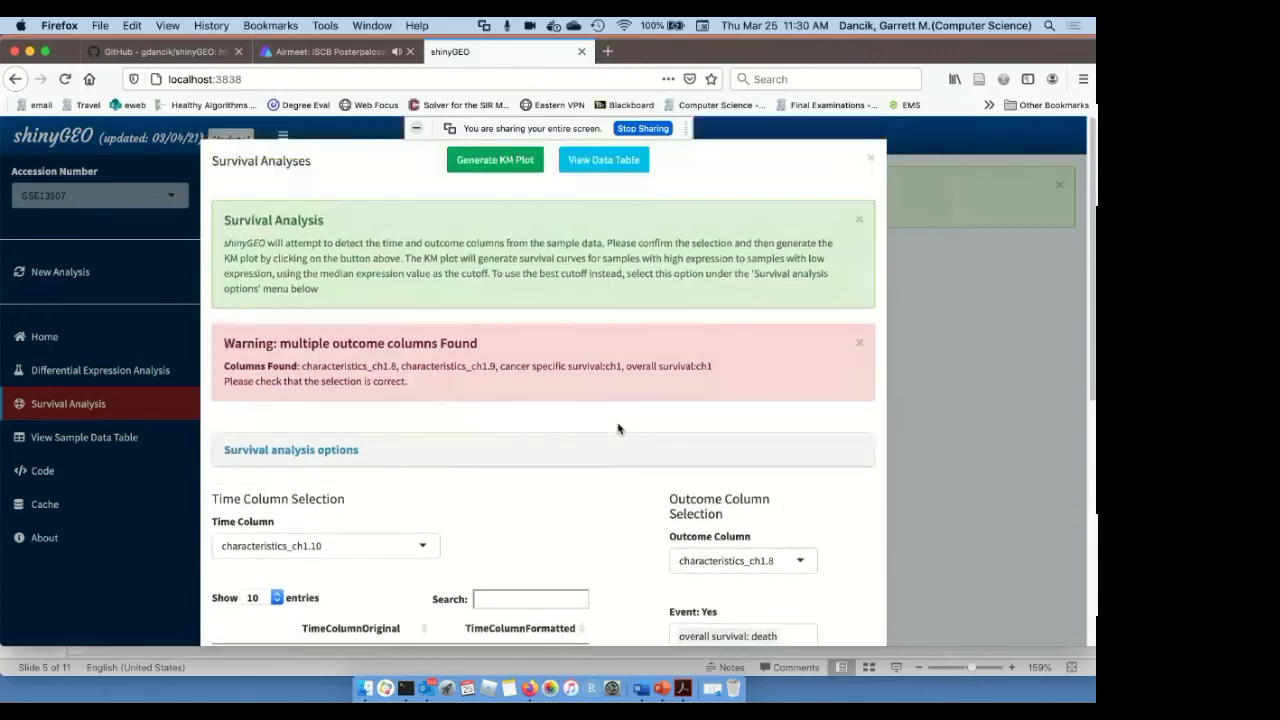
left_click(517, 173)
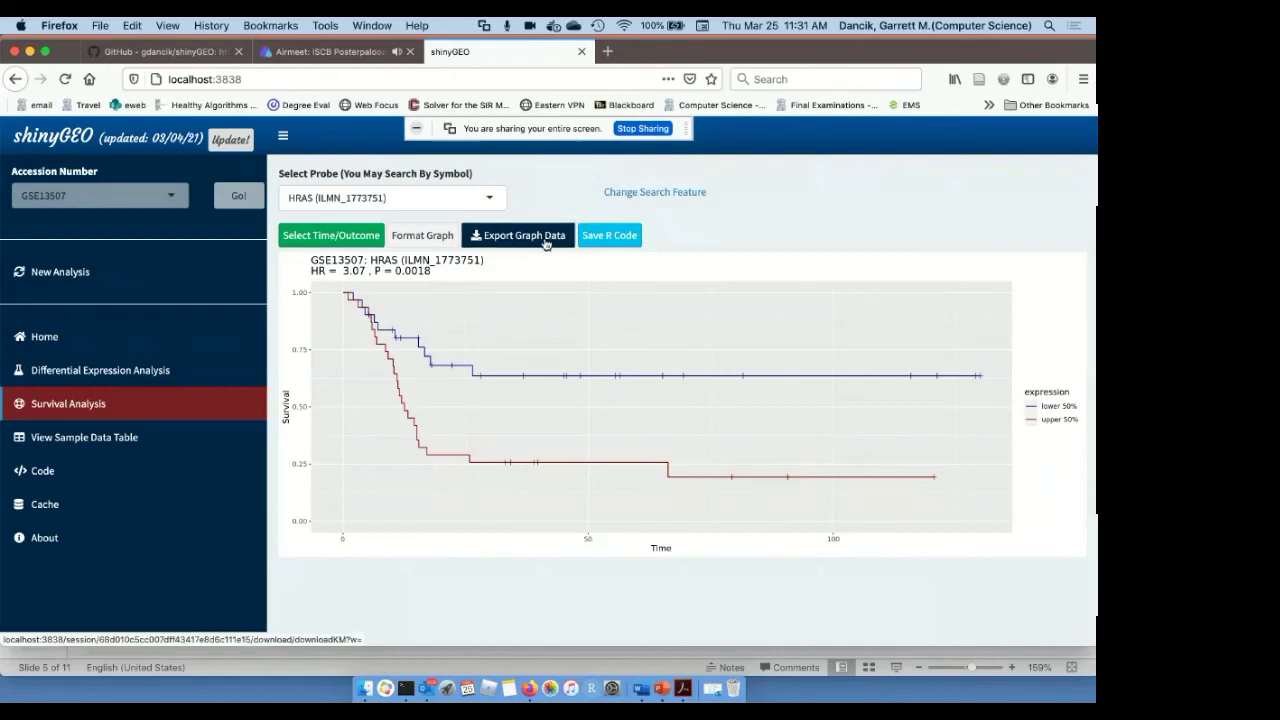
Save the Kaplan-Meier survival analysis R code to the Code page.
left_click(604, 240)
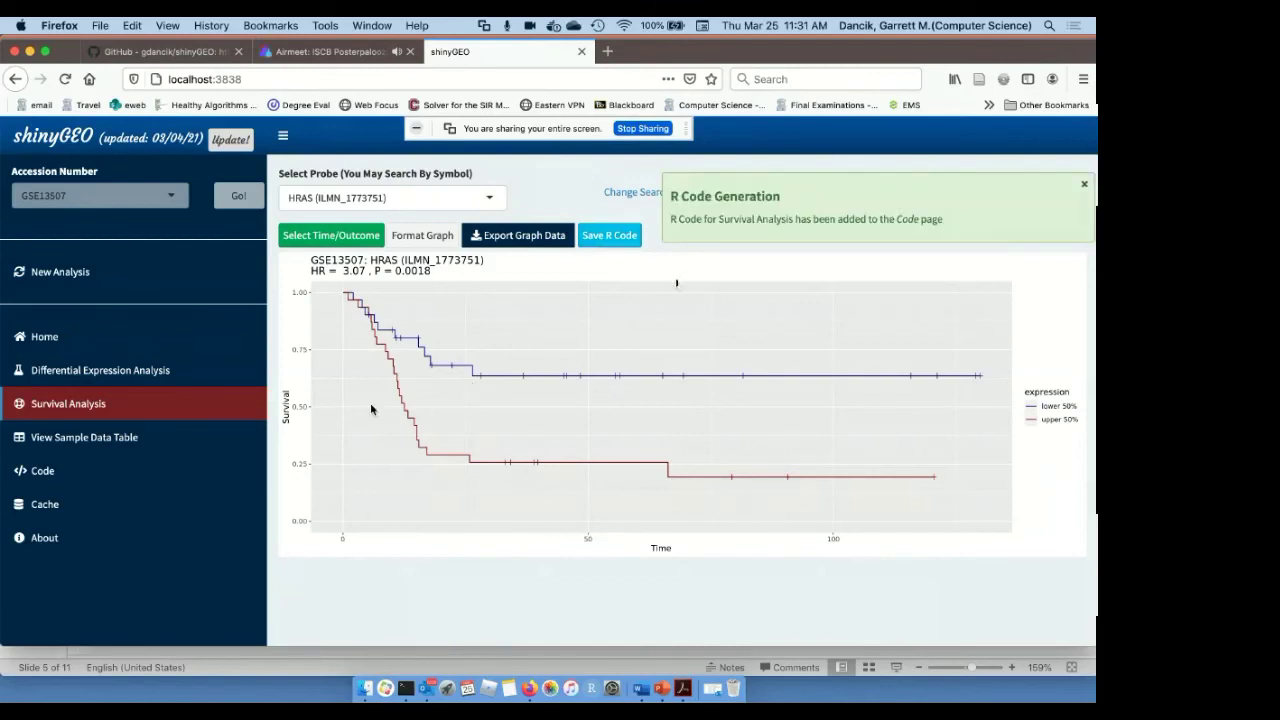
Review the generated R code listing, then return to the PowerPoint presentation.
left_click(62, 472)
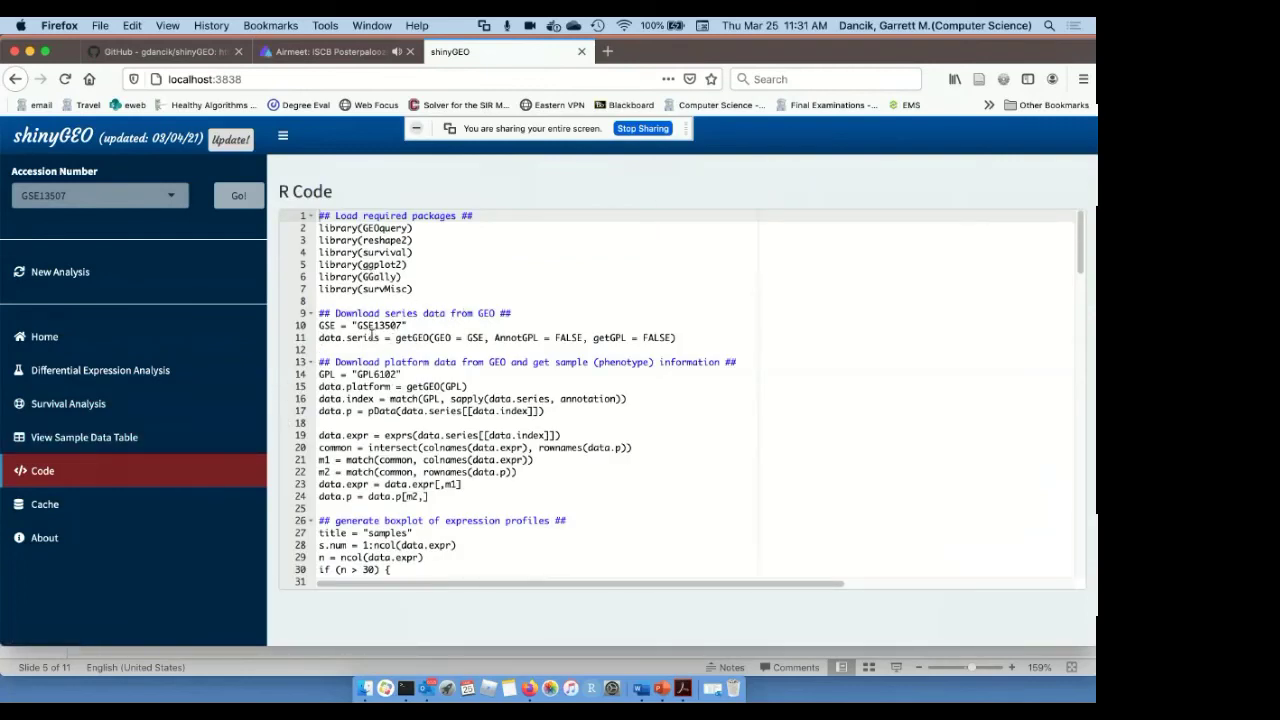
scroll(494, 443, "down", 3)
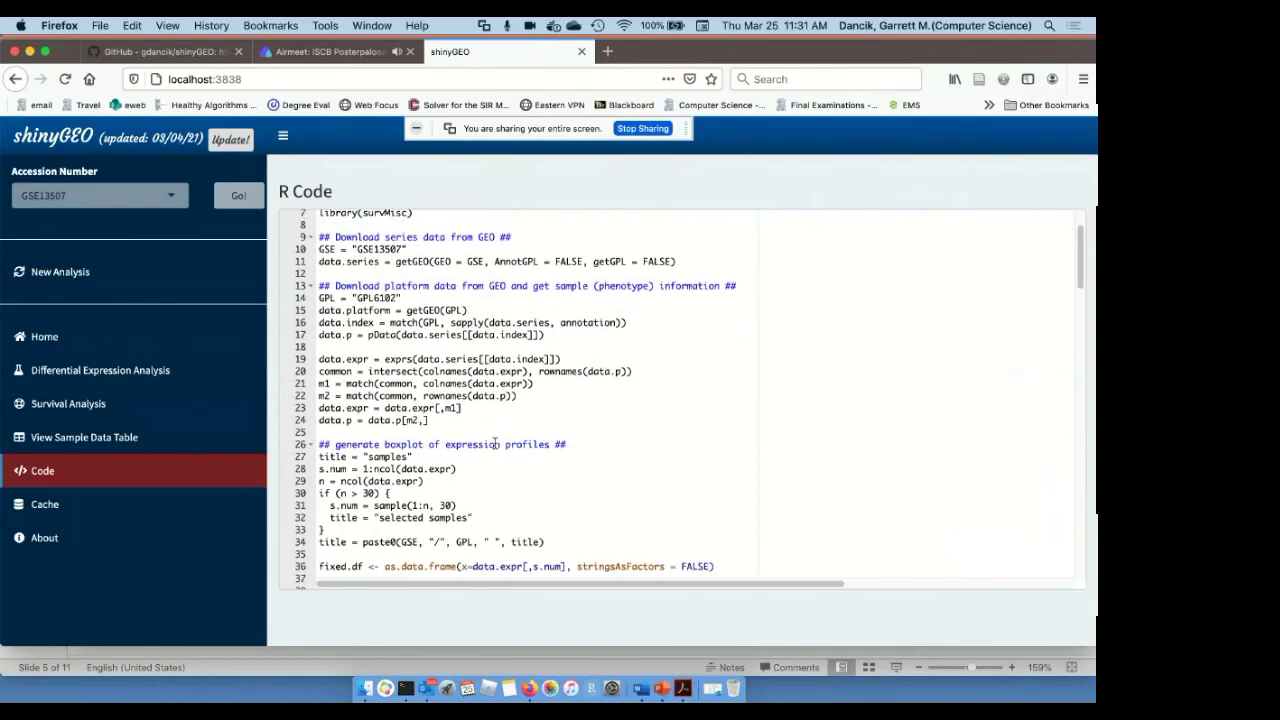
scroll(494, 443, "down", 4)
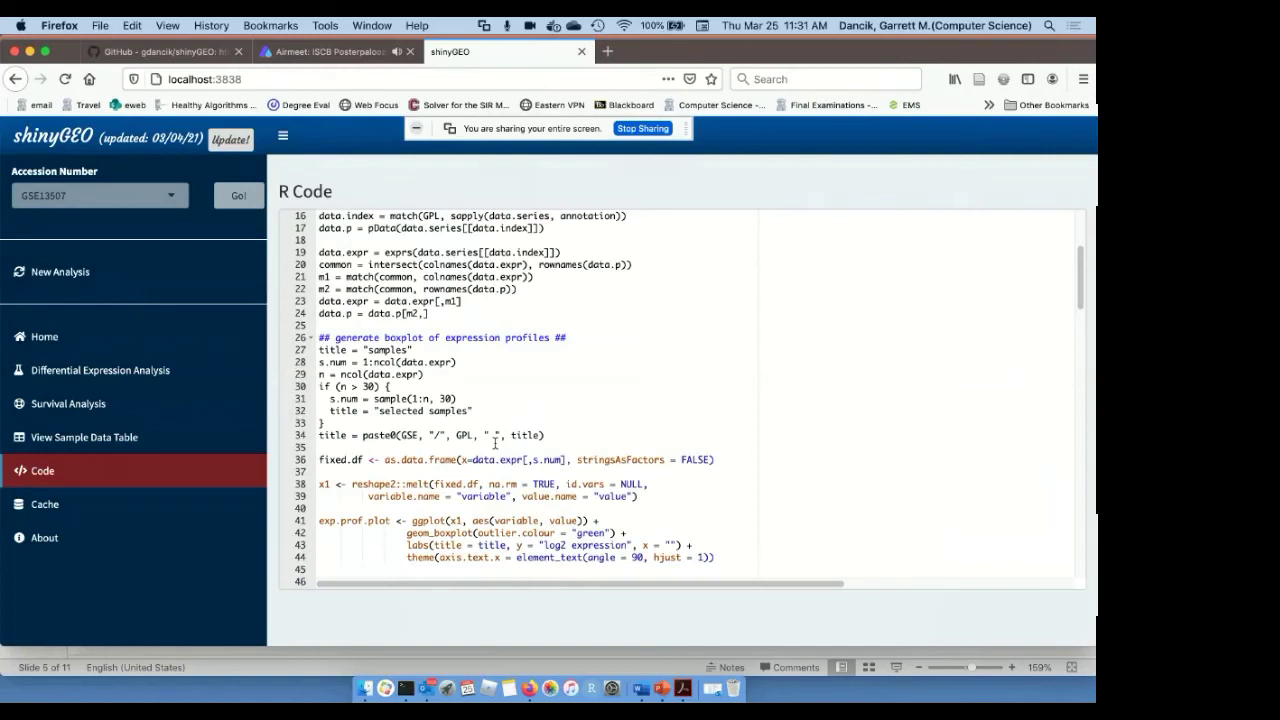
left_click(893, 667)
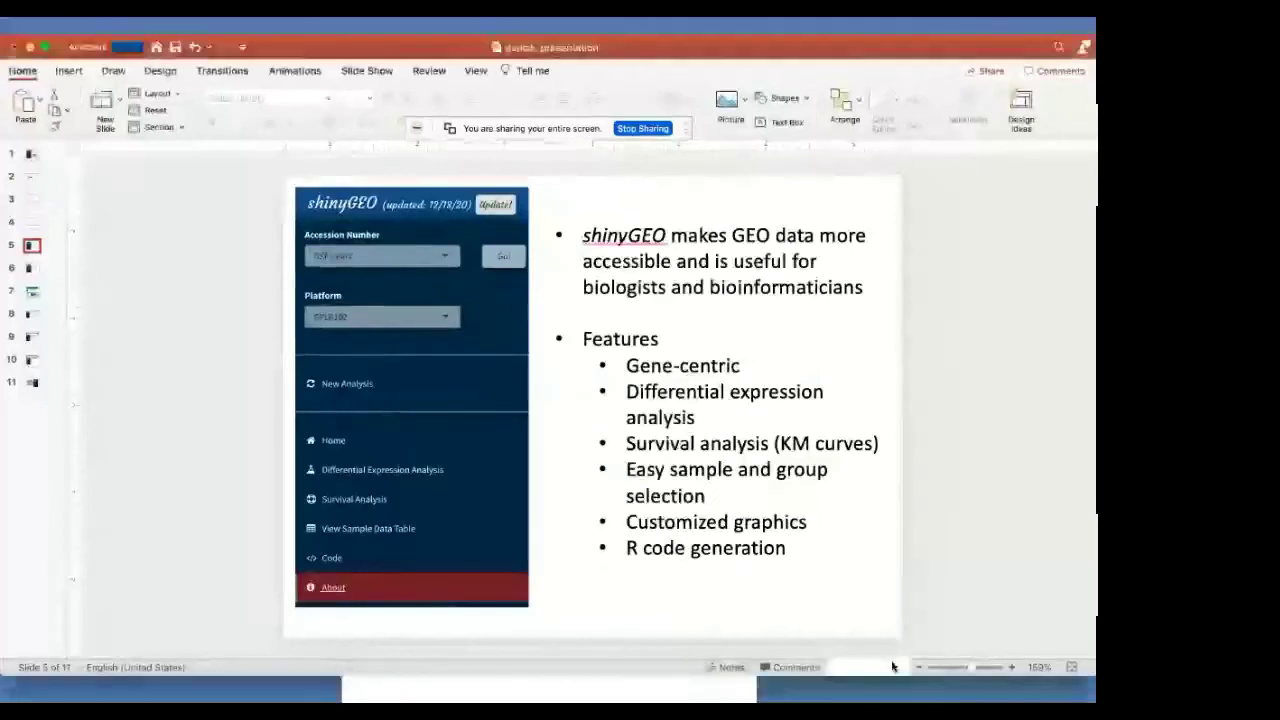
Start the PowerPoint slideshow on the R/Shiny development and availability slide.
left_click(893, 667)
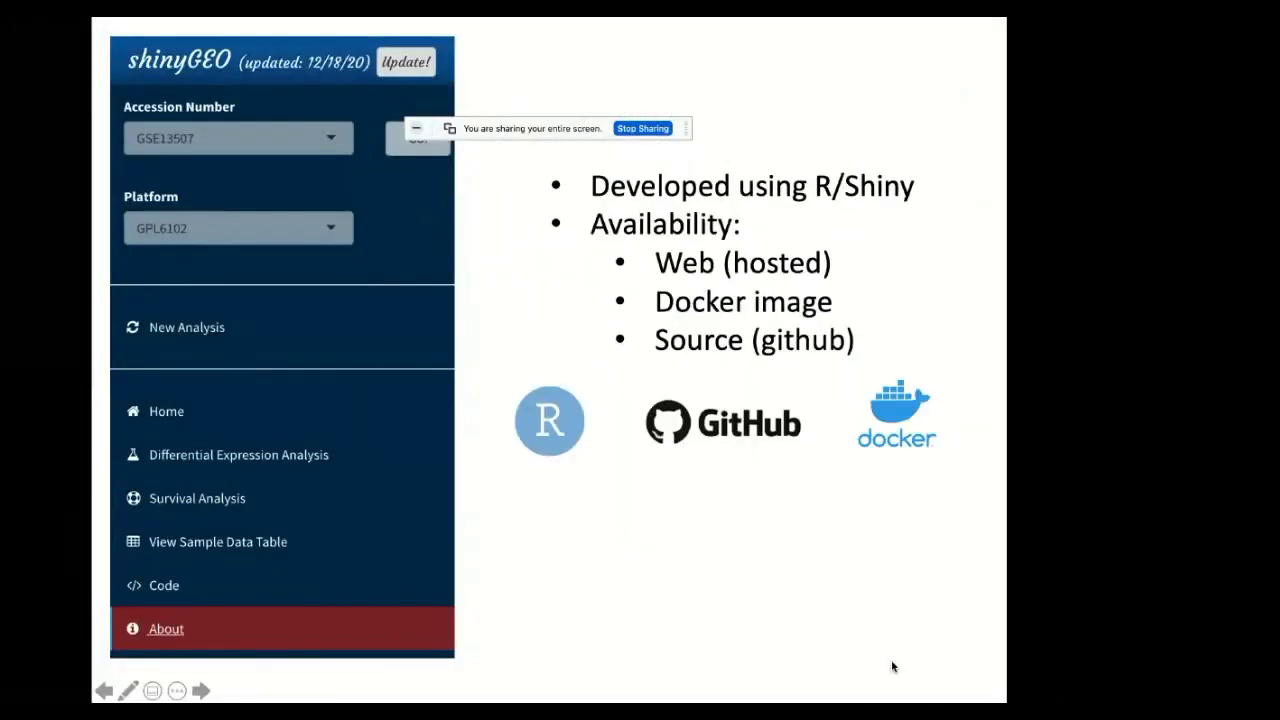
Advance to the closing slide with the Bioinformatics article, acknowledgements, GSoC 2015 funding and contact.
left_click(741, 357)
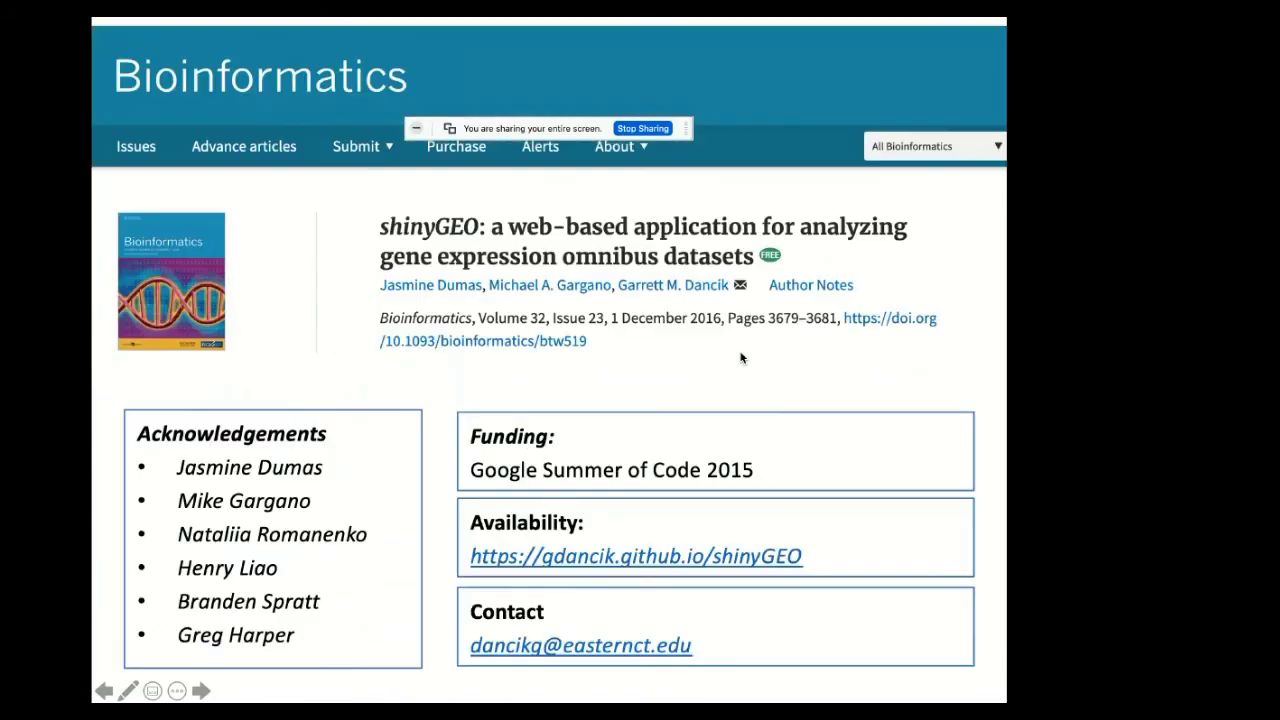